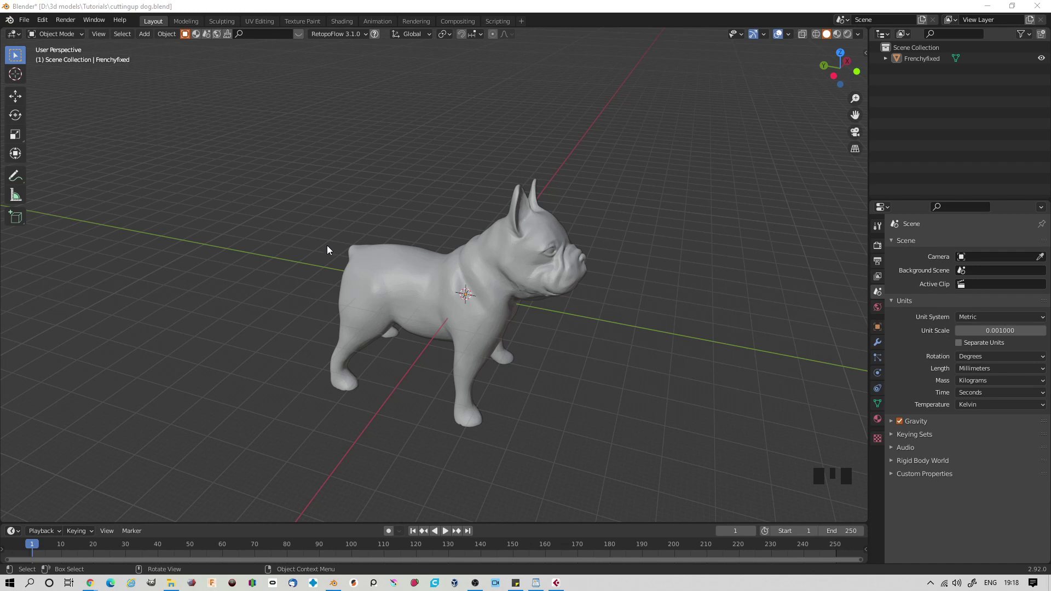
Select the French bulldog and apply its Rotation & Scale from the Object menu
{"action": "left_click", "coordinate": [439, 281]}
{"action": "left_click", "coordinate": [164, 34]}
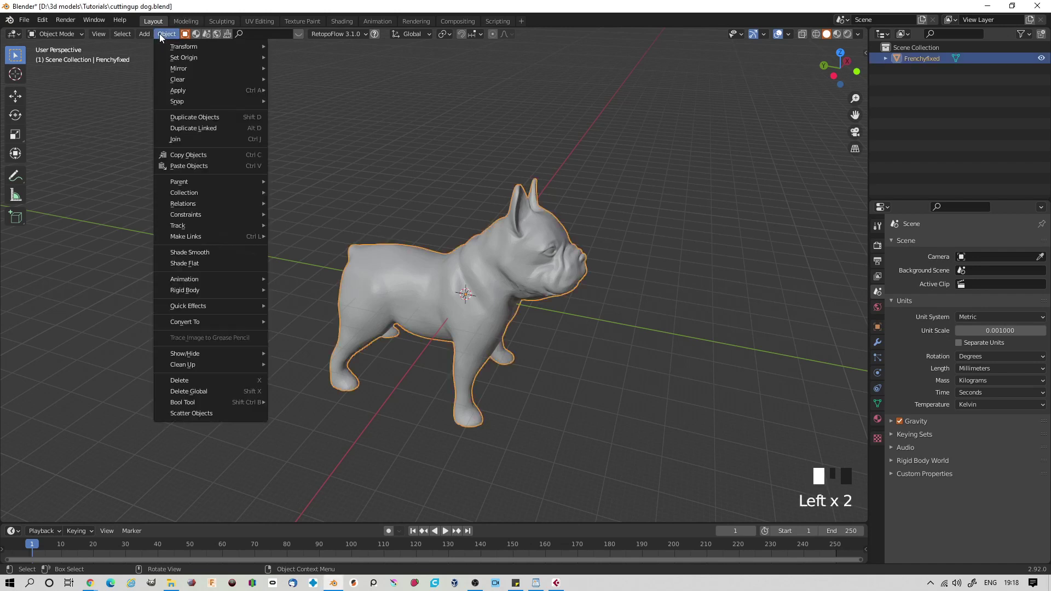
{"action": "mouse_move", "coordinate": [187, 92]}
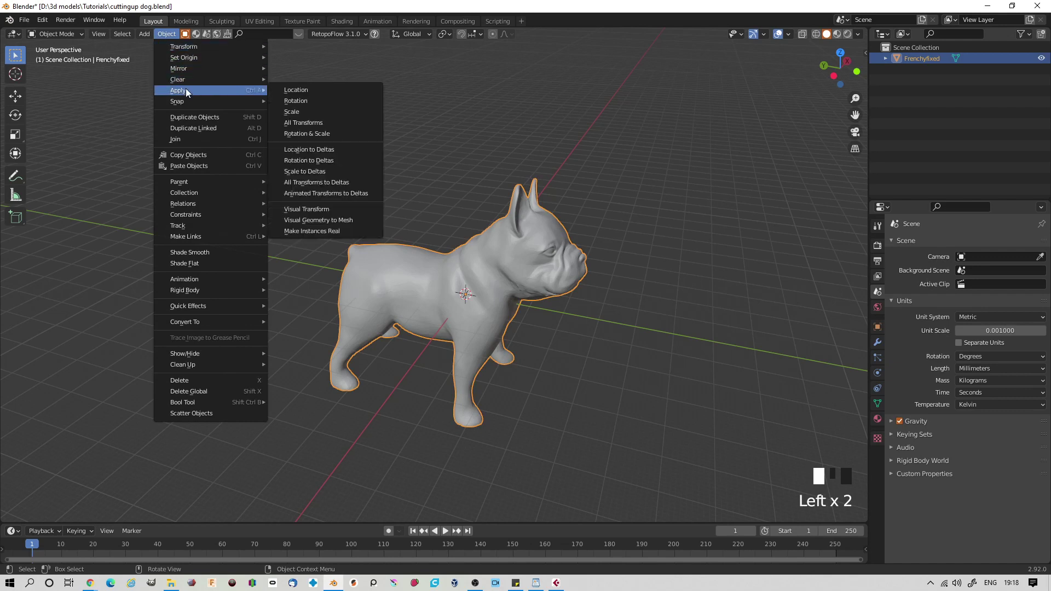
{"action": "left_click", "coordinate": [308, 133]}
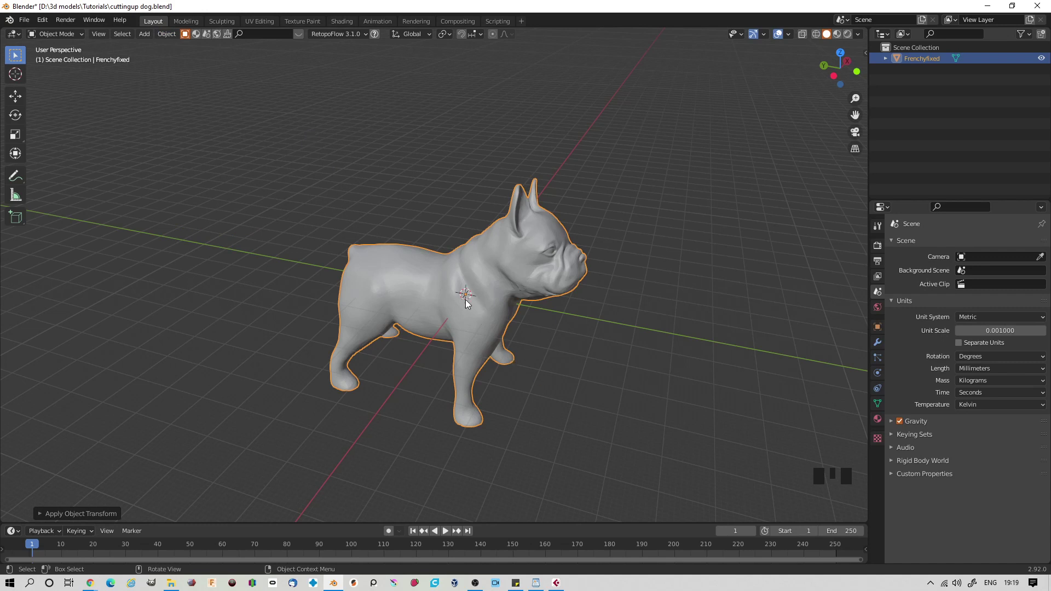
{"action": "left_click", "coordinate": [168, 34]}
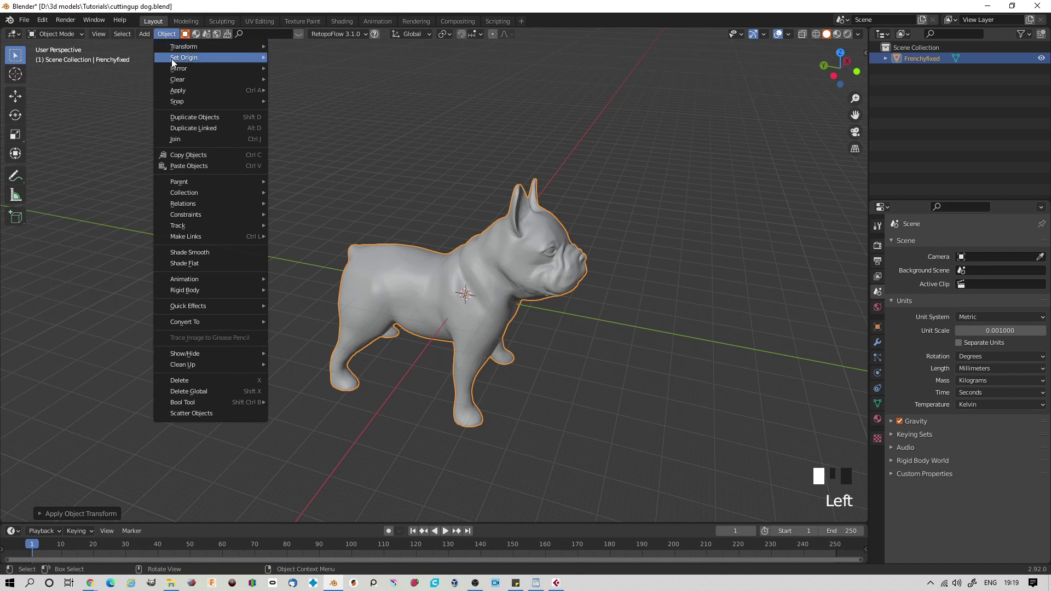
Set the bulldog's origin to its geometry, check the viewport overlays, and reselect the dog
{"action": "mouse_move", "coordinate": [184, 58]}
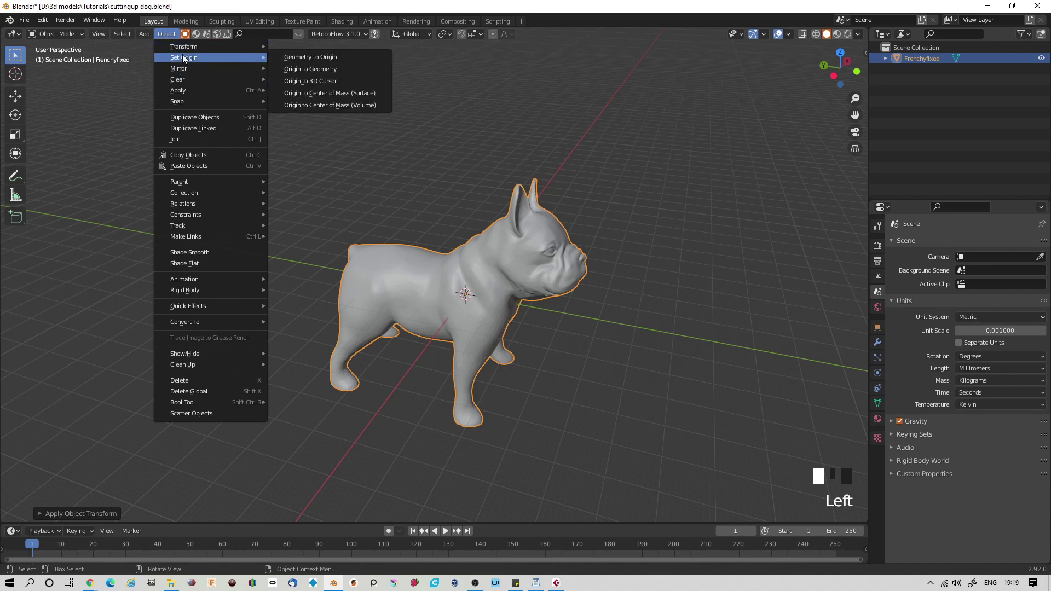
{"action": "left_click", "coordinate": [302, 71]}
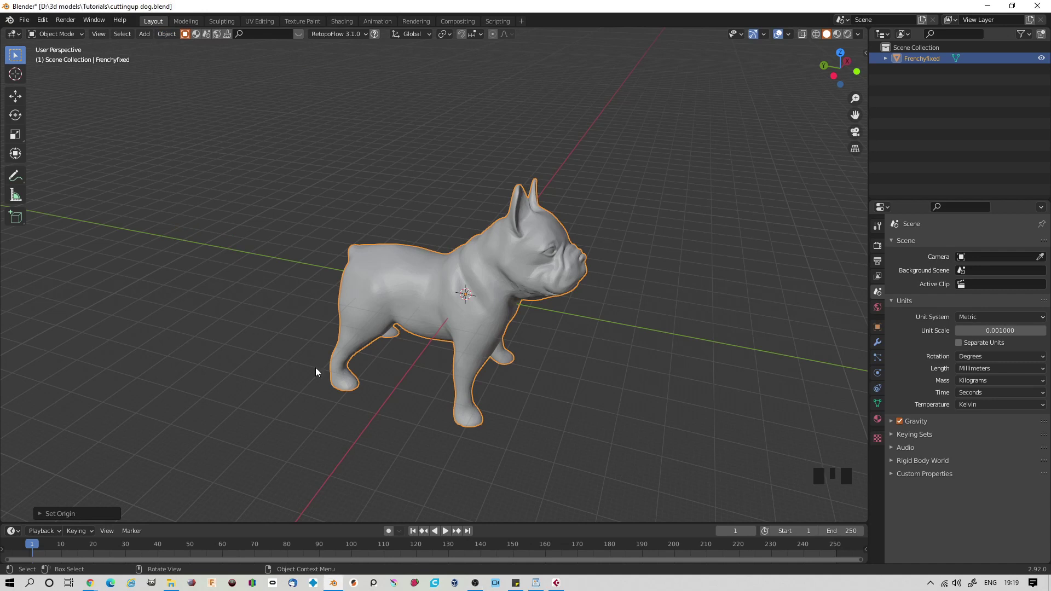
{"action": "left_click", "coordinate": [790, 35]}
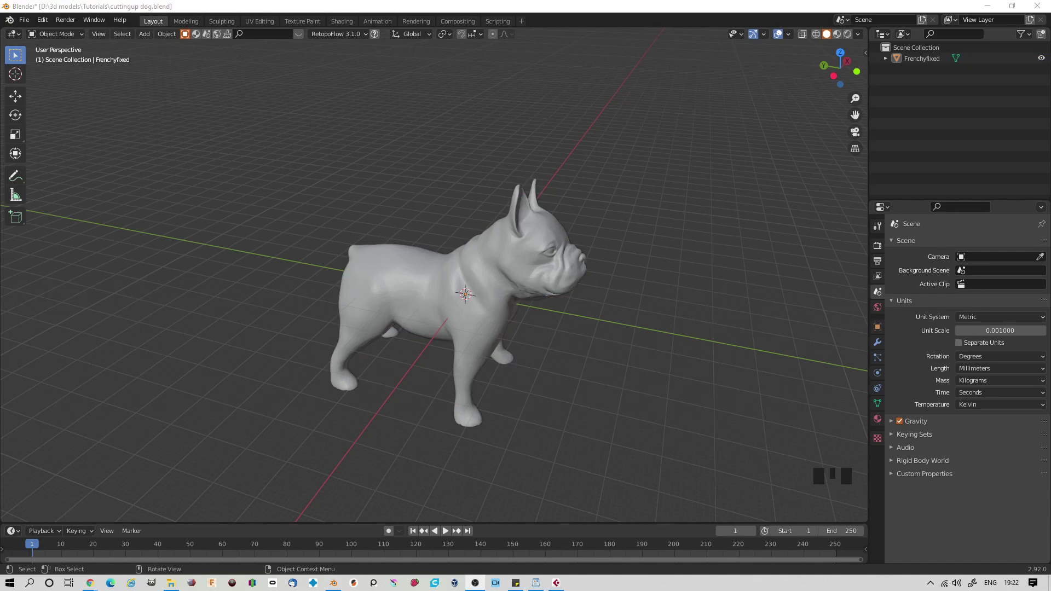
{"action": "left_click", "coordinate": [427, 280]}
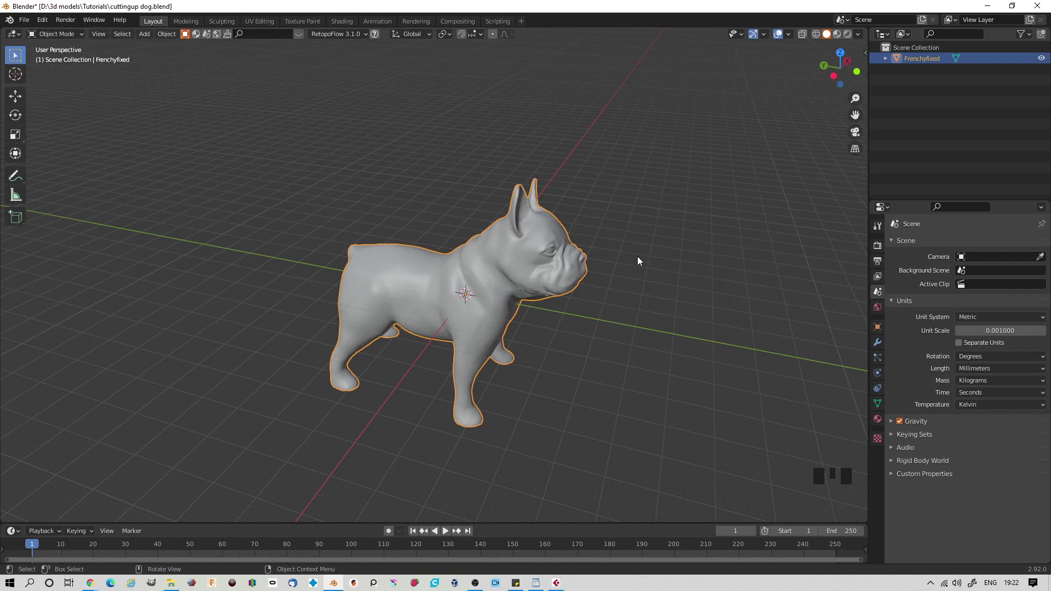
Show the sidebar's Edit tab so the Bool Tool panel with Slice is visible
{"action": "key", "text": "n"}
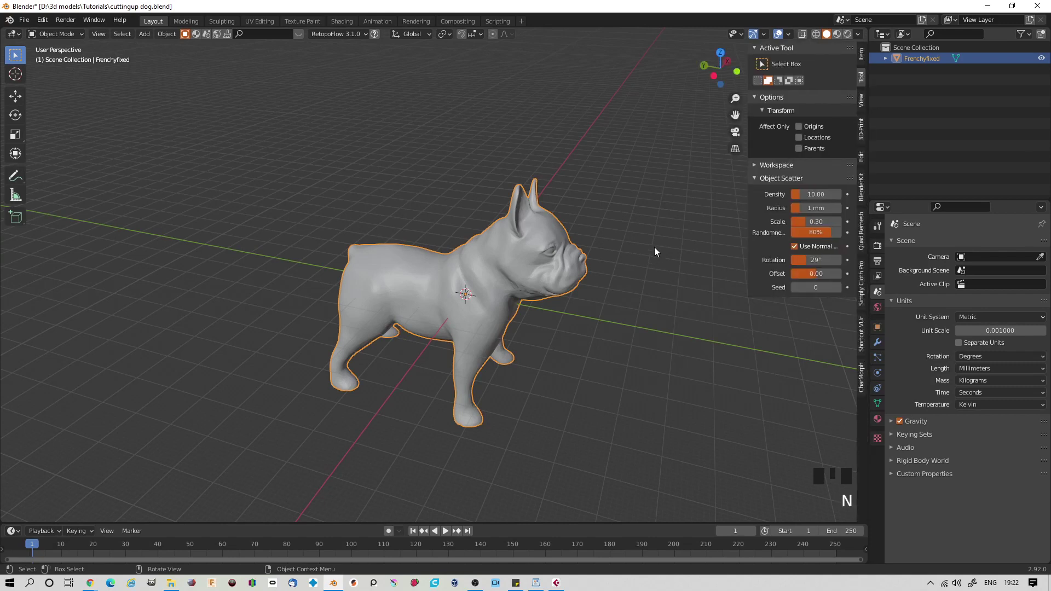
{"action": "left_click", "coordinate": [861, 156]}
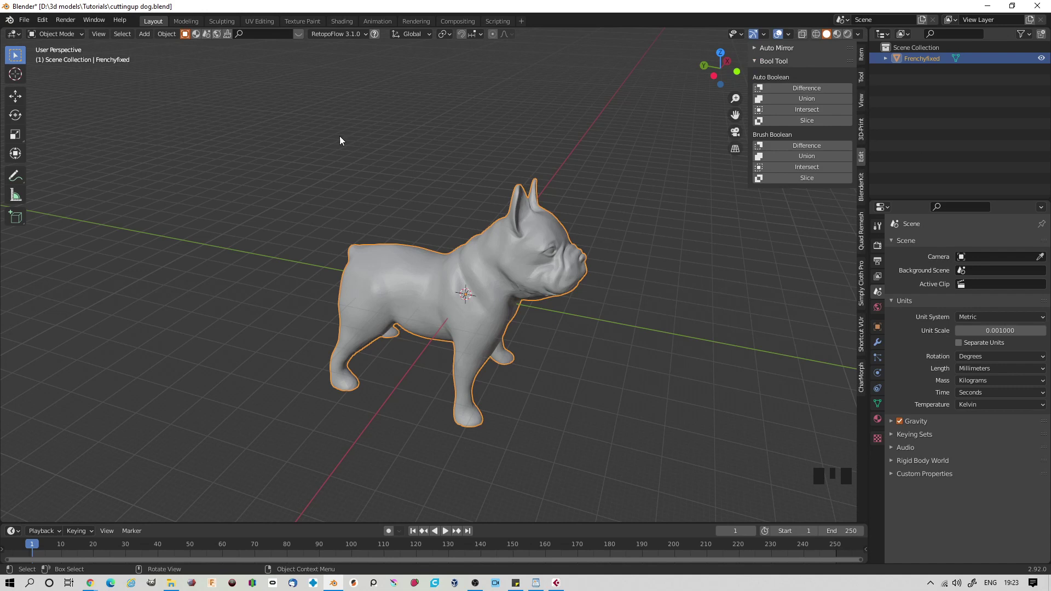
{"action": "left_click", "coordinate": [145, 34]}
Add a plane, enlarge it to span the dog, and rotate it upright about X
{"action": "mouse_move", "coordinate": [159, 46]}
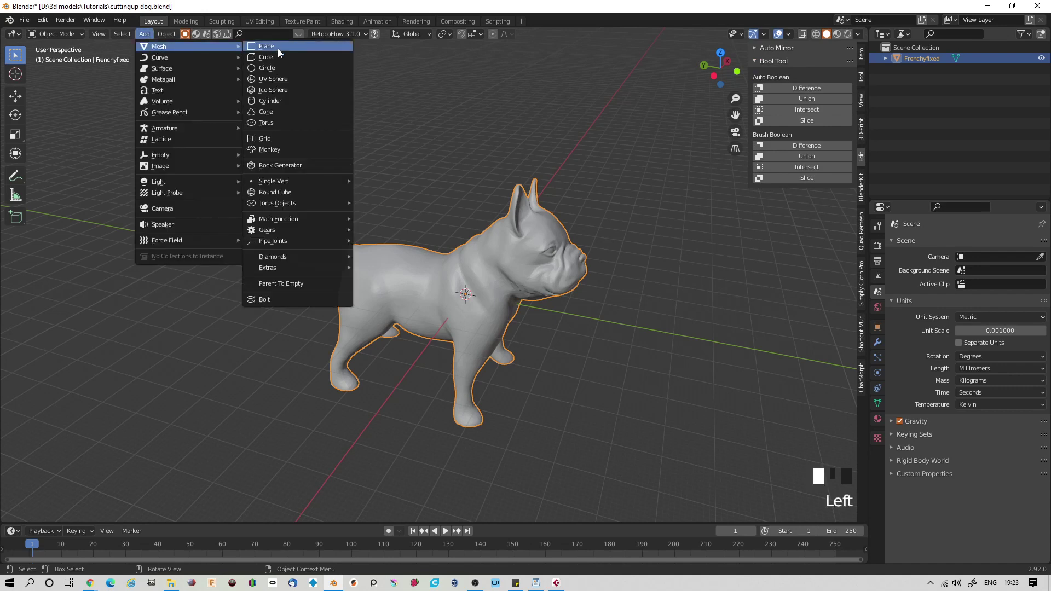
{"action": "left_click", "coordinate": [278, 48]}
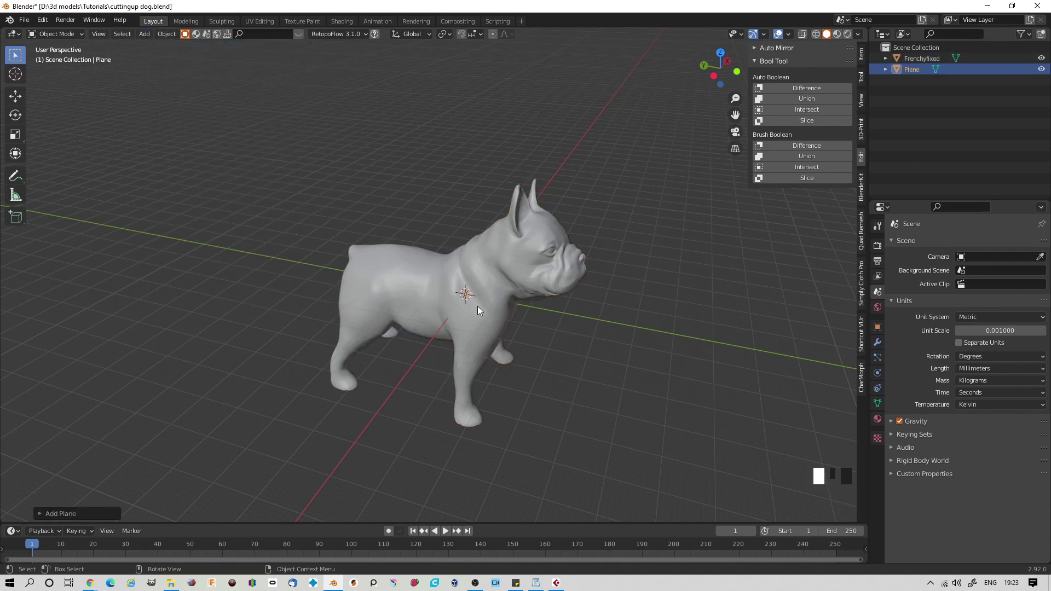
{"action": "key", "text": "s"}
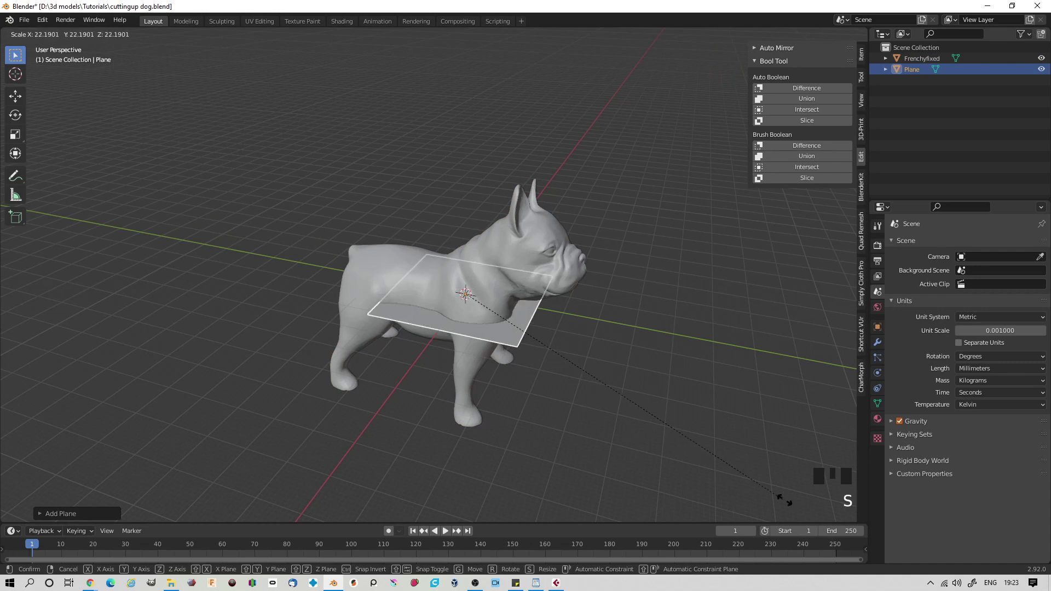
{"action": "left_click", "coordinate": [783, 501]}
{"action": "key", "text": "r"}
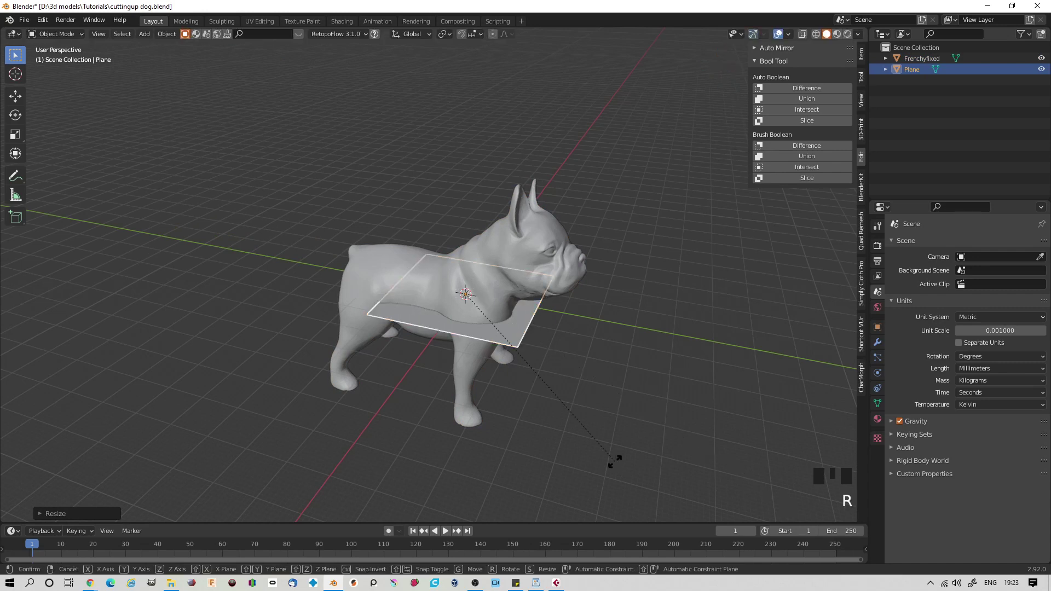
{"action": "key", "text": "x"}
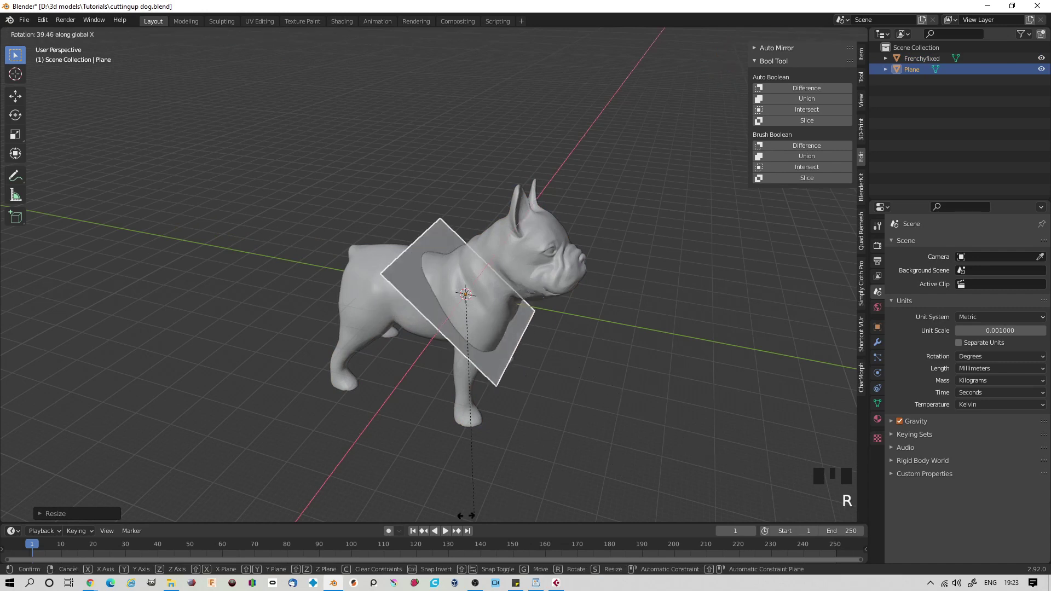
{"action": "left_click", "coordinate": [253, 496]}
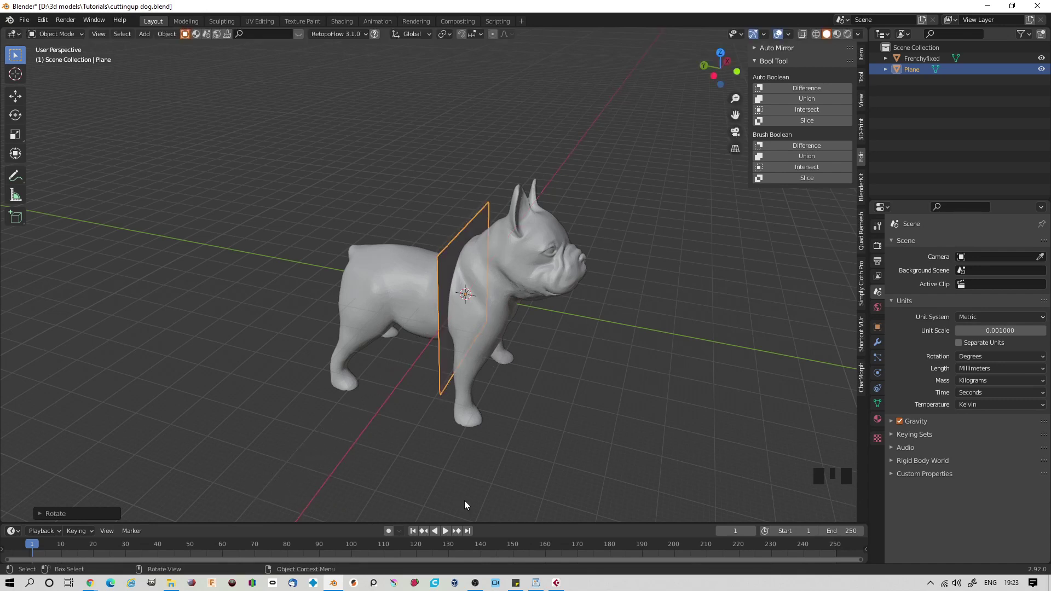
Move the plane along Y into the torso behind the front legs, then select the dog too
{"action": "key", "text": "g"}
{"action": "key", "text": "y"}
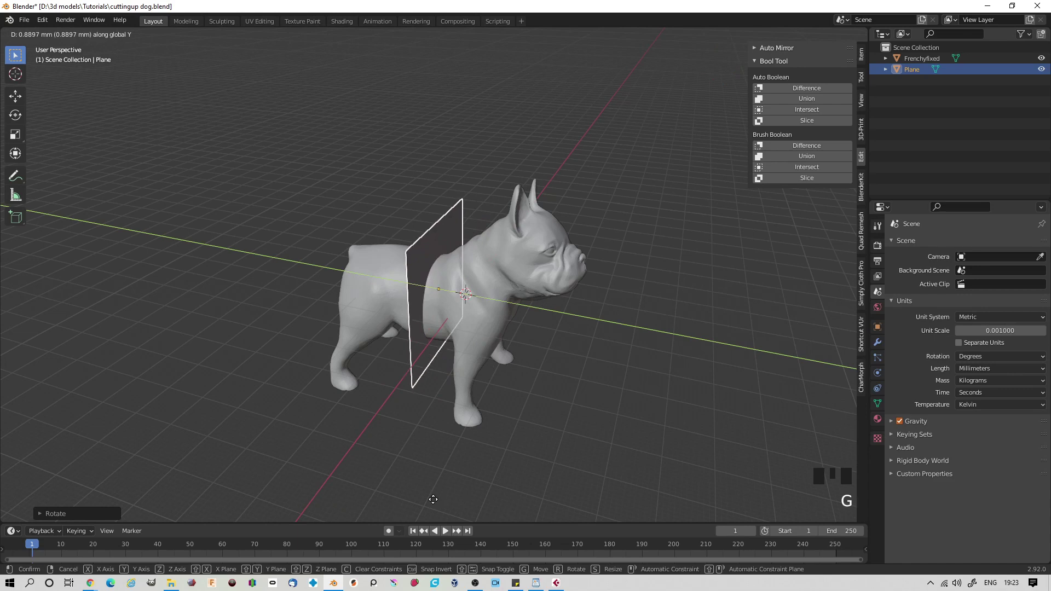
{"action": "left_click", "coordinate": [417, 512]}
{"action": "middle_click_drag", "start_coordinate": [560, 500], "coordinate": [572, 478]}
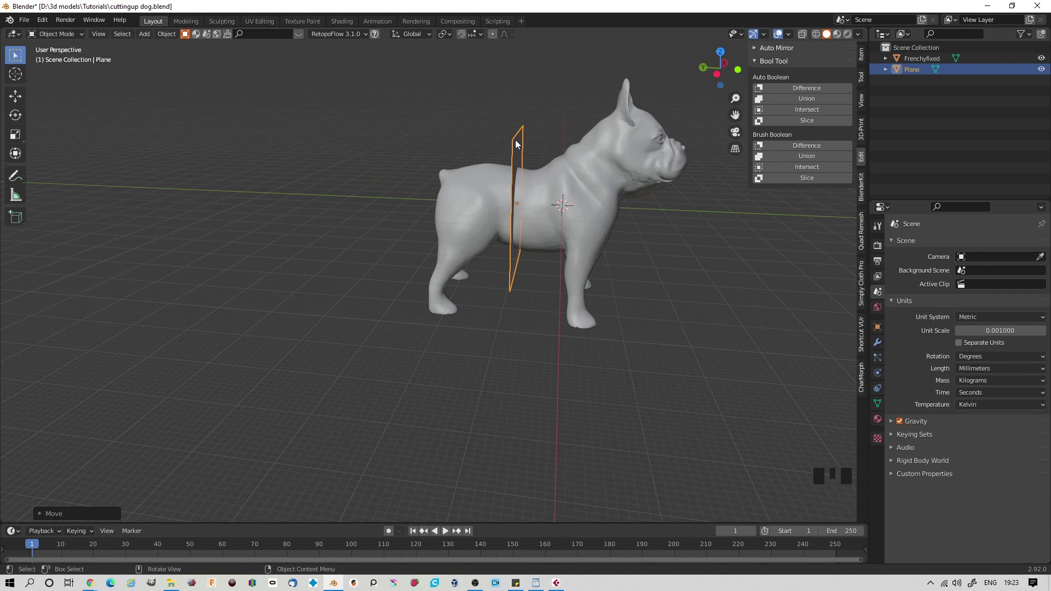
{"action": "left_click", "coordinate": [590, 212], "text": "shift"}
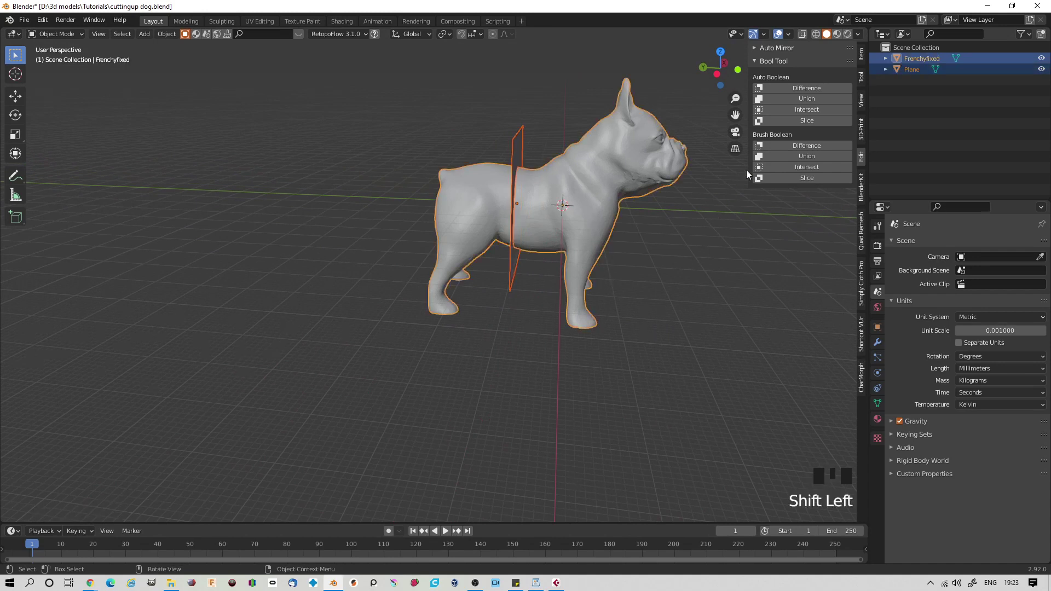
Run Auto Boolean Slice, test-move the rear half along Y and cancel, then select the front half
{"action": "left_click", "coordinate": [805, 120]}
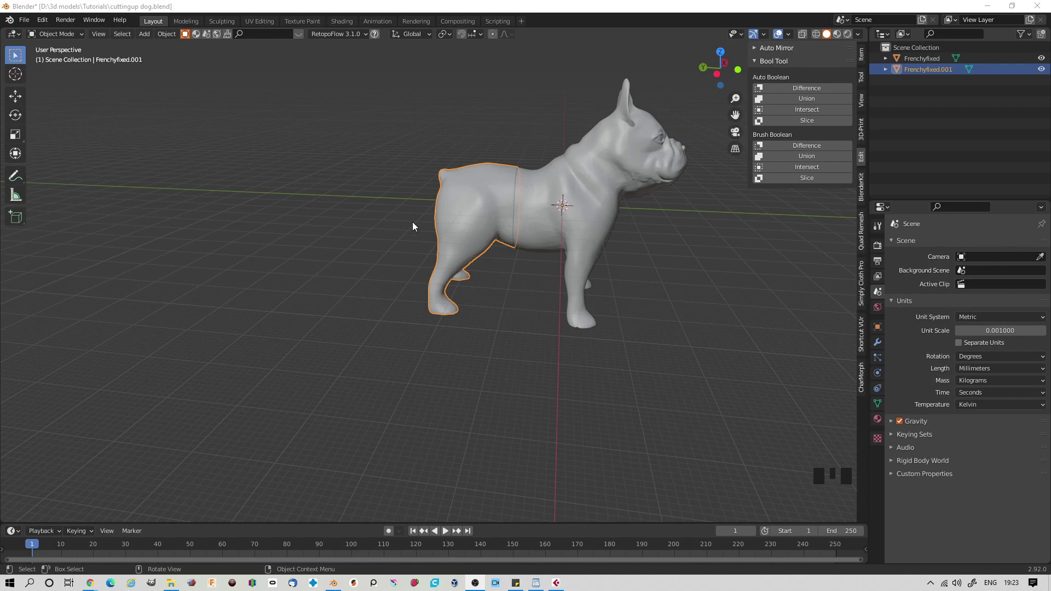
{"action": "left_click", "coordinate": [447, 210]}
{"action": "key", "text": "g"}
{"action": "key", "text": "y"}
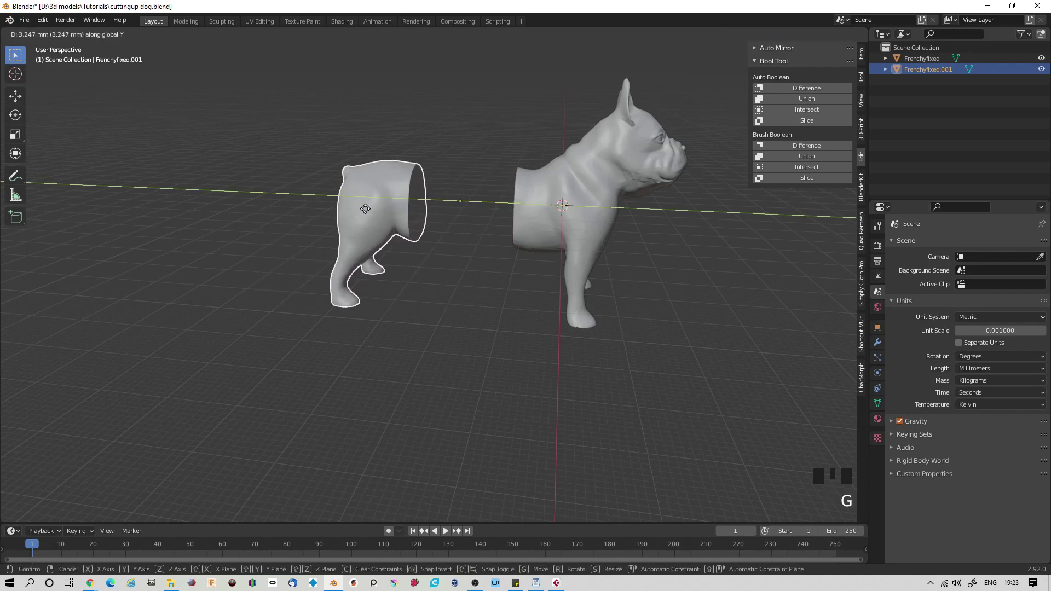
{"action": "right_click", "coordinate": [366, 208]}
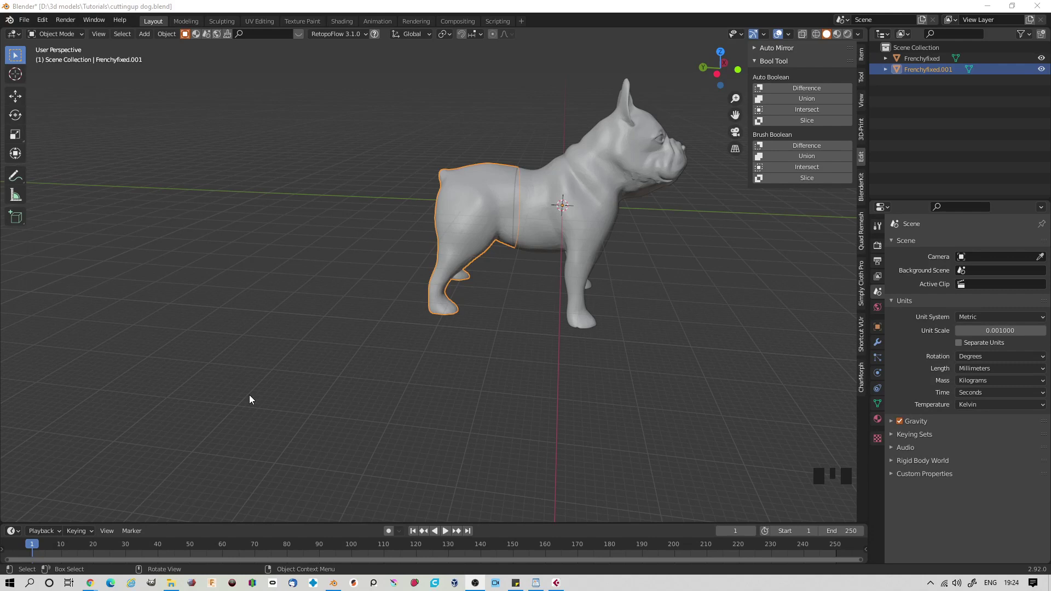
{"action": "left_click", "coordinate": [562, 219]}
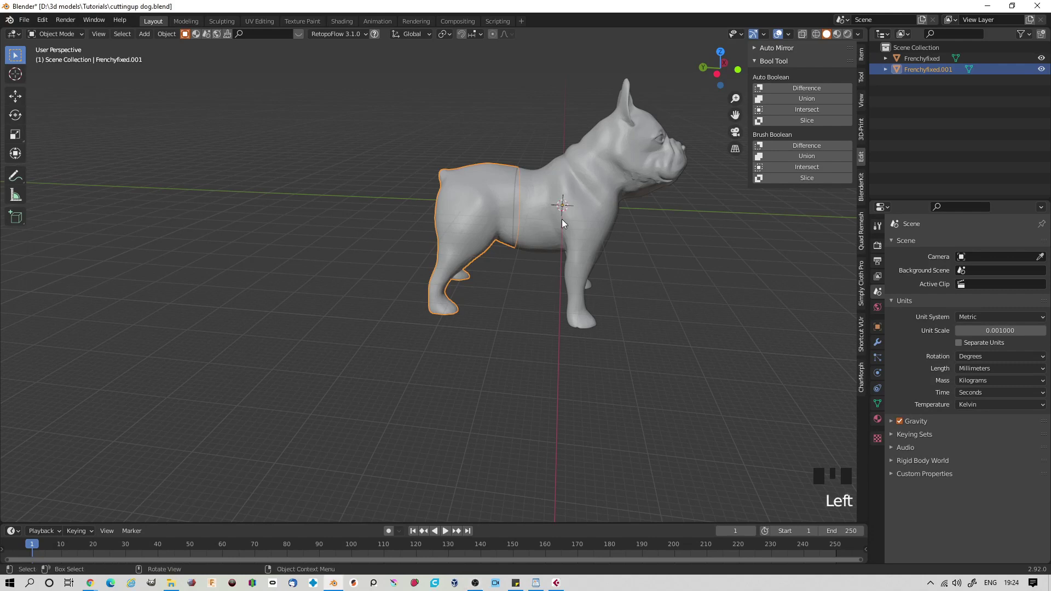
Hide Frenchyfixed in the Outliner and orbit to view the rear half's cut face
{"action": "left_click", "coordinate": [571, 213]}
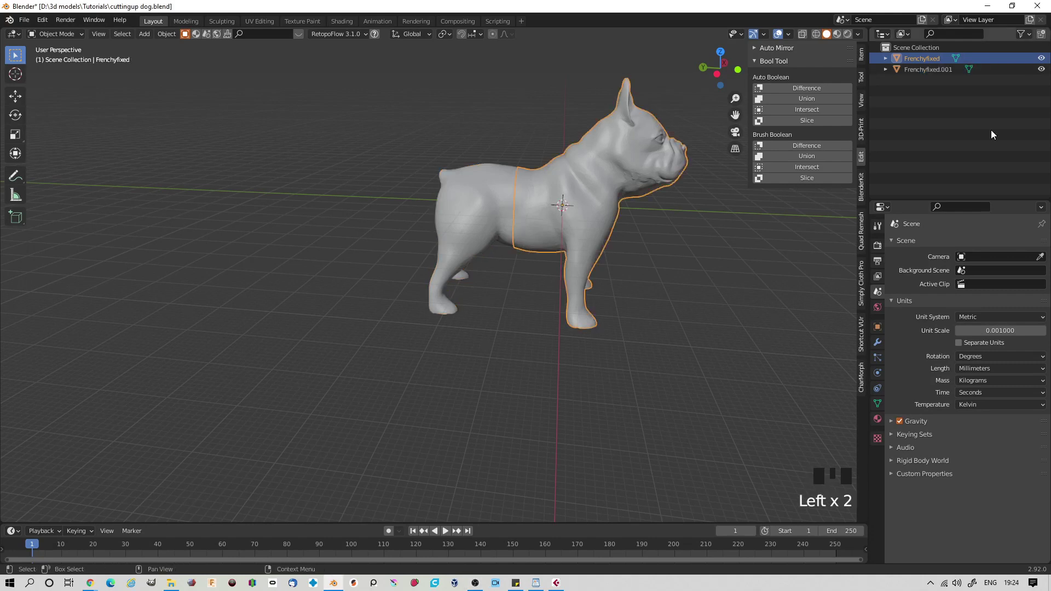
{"action": "left_click", "coordinate": [1042, 58]}
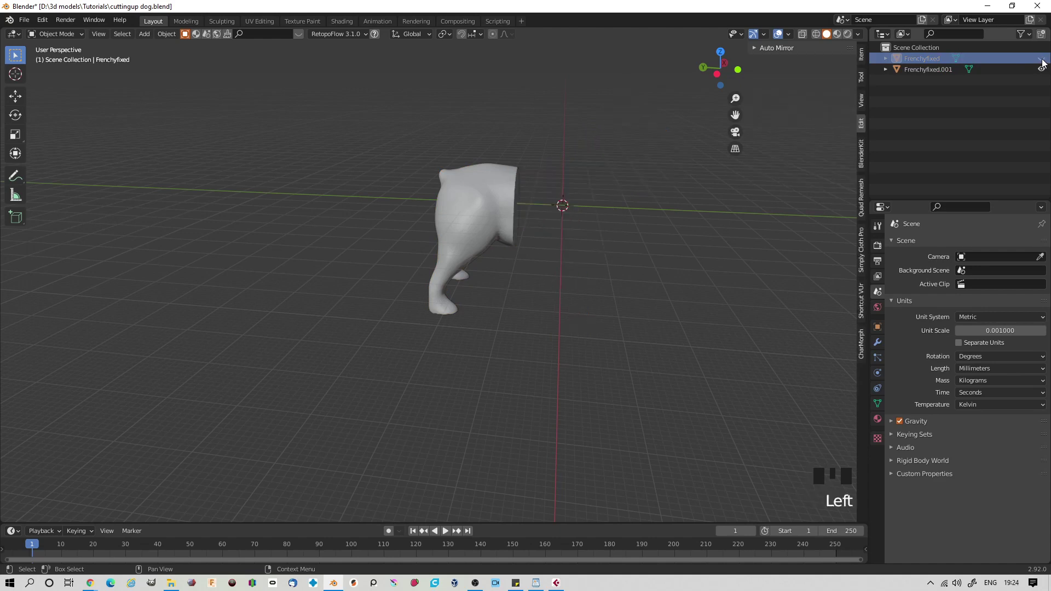
{"action": "middle_click_drag", "start_coordinate": [656, 264], "coordinate": [261, 264]}
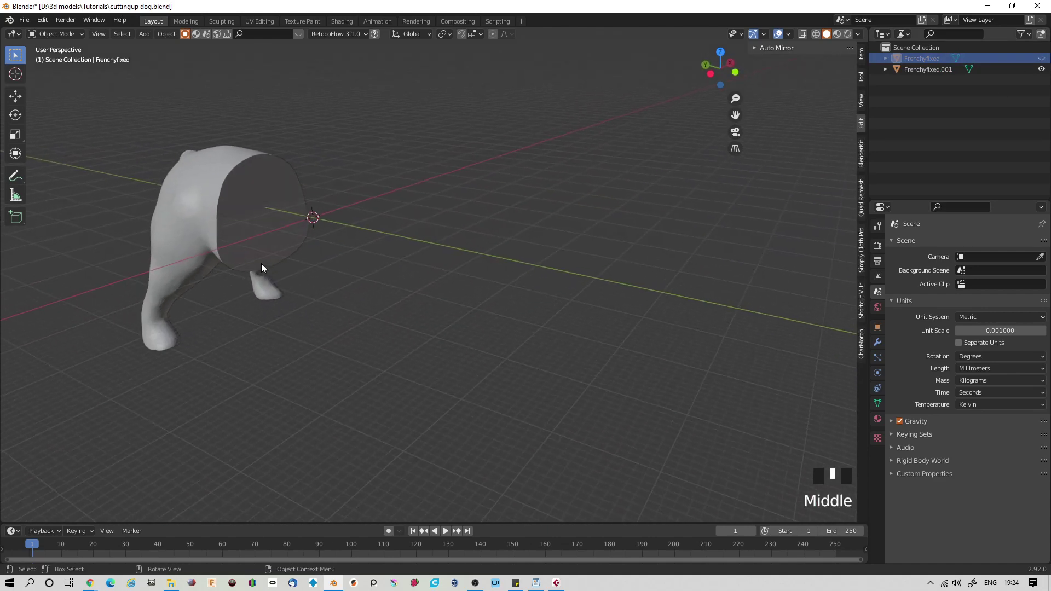
{"action": "key", "text": "shift"}
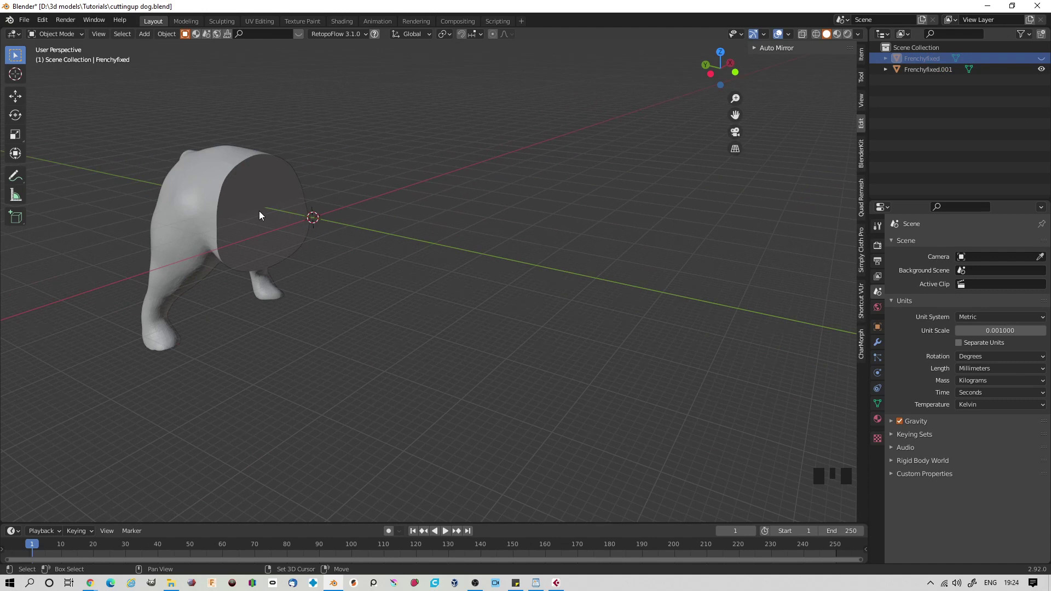
Place the 3D cursor on the cut face, add a cube there, and rescale it
{"action": "right_click", "coordinate": [258, 212], "text": "shift"}
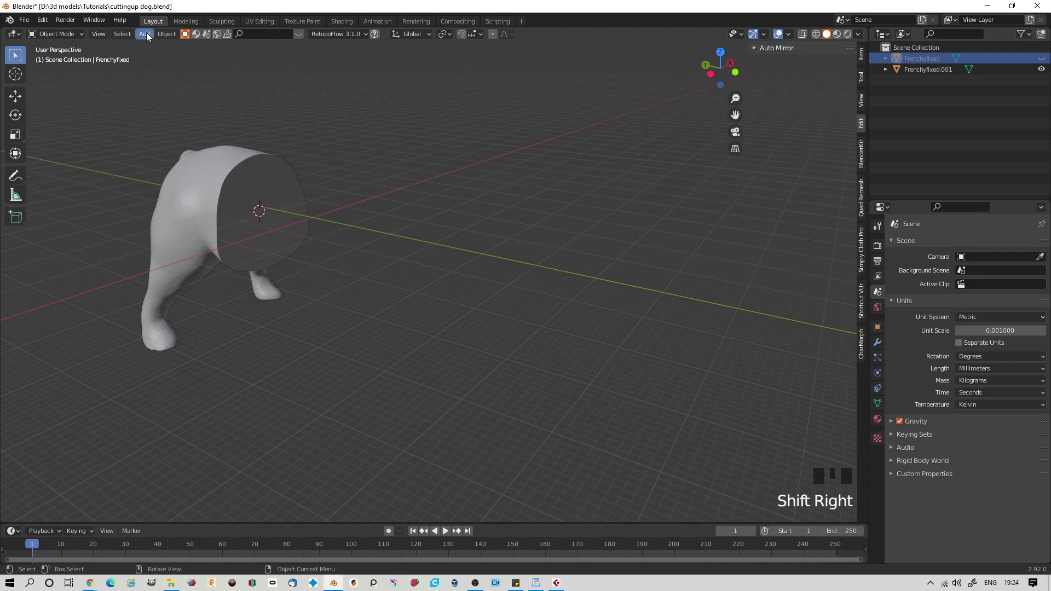
{"action": "left_click", "coordinate": [145, 33]}
{"action": "mouse_move", "coordinate": [150, 45]}
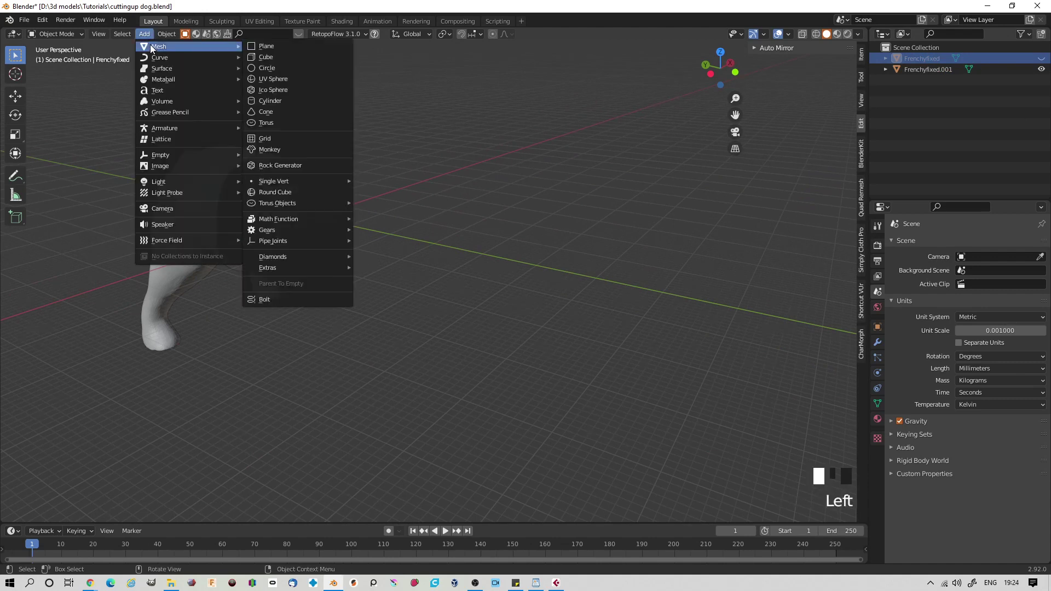
{"action": "left_click", "coordinate": [277, 61]}
{"action": "key", "text": "s"}
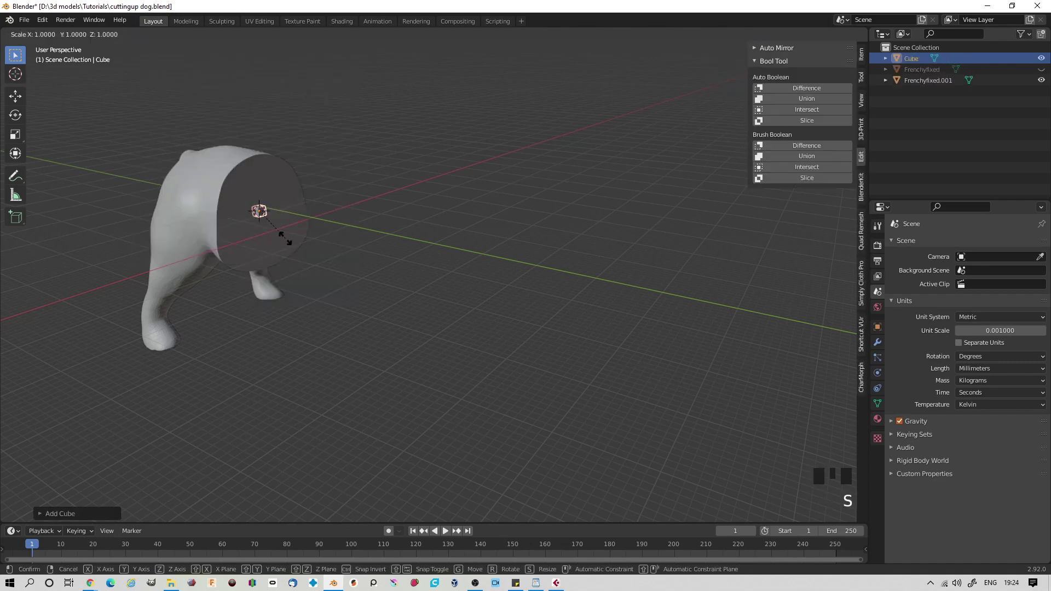
{"action": "left_click", "coordinate": [342, 304]}
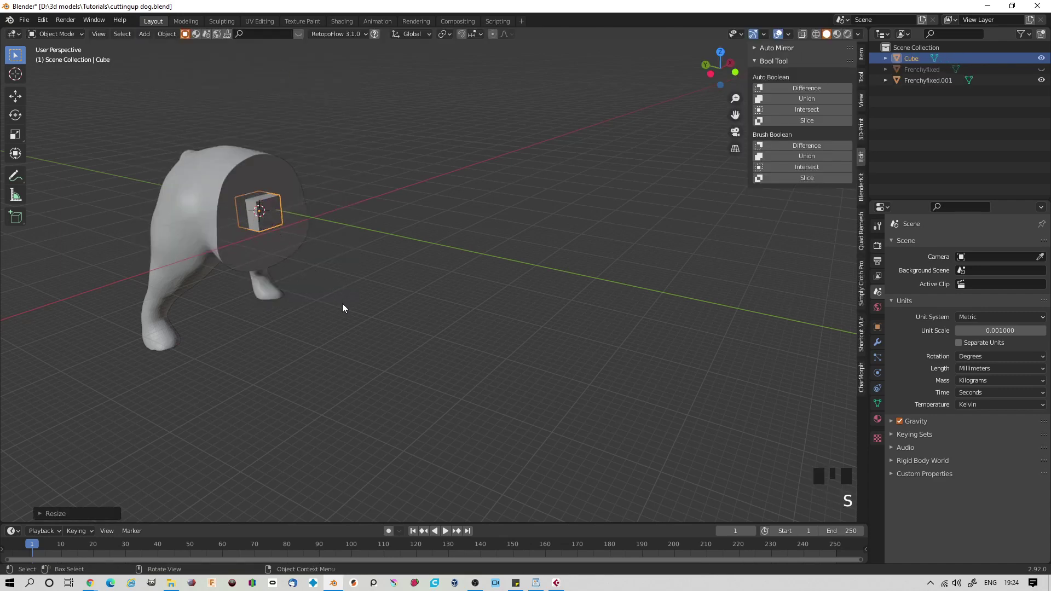
Duplicate the cube in place and hide the copy, Cube.001
{"action": "key", "text": "shift+d"}
{"action": "left_click", "coordinate": [286, 239]}
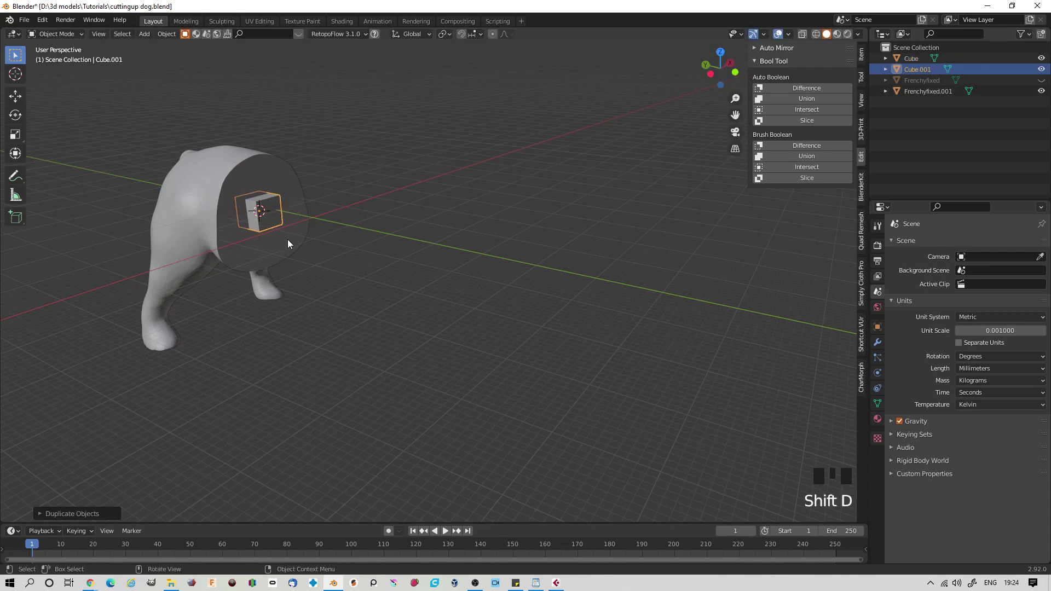
{"action": "left_click", "coordinate": [1042, 70]}
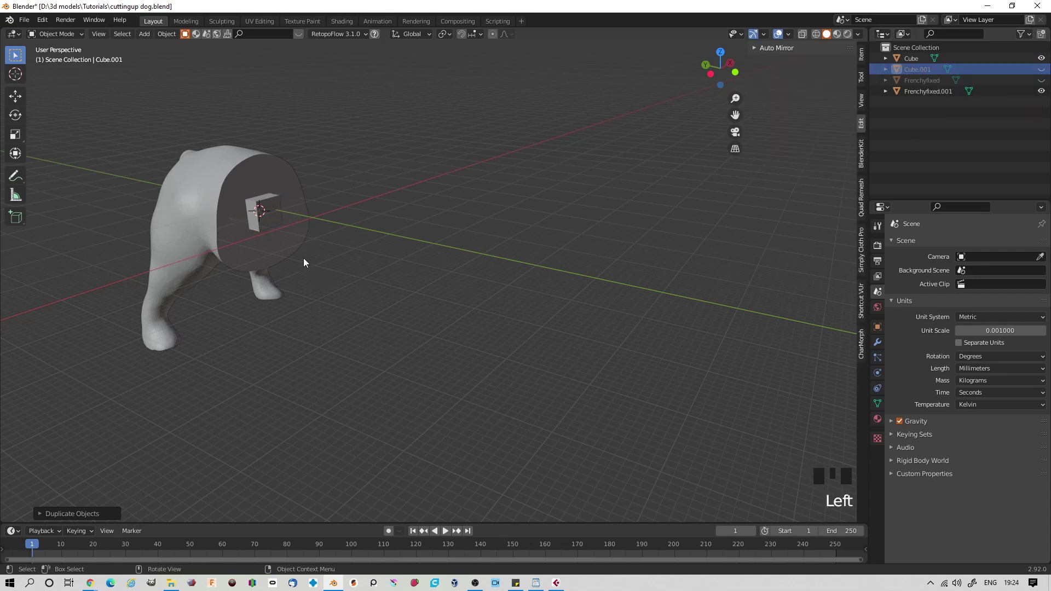
Union Cube with the rear half Frenchyfixed.001 using Auto Boolean Union, then deselect
{"action": "left_click", "coordinate": [269, 220]}
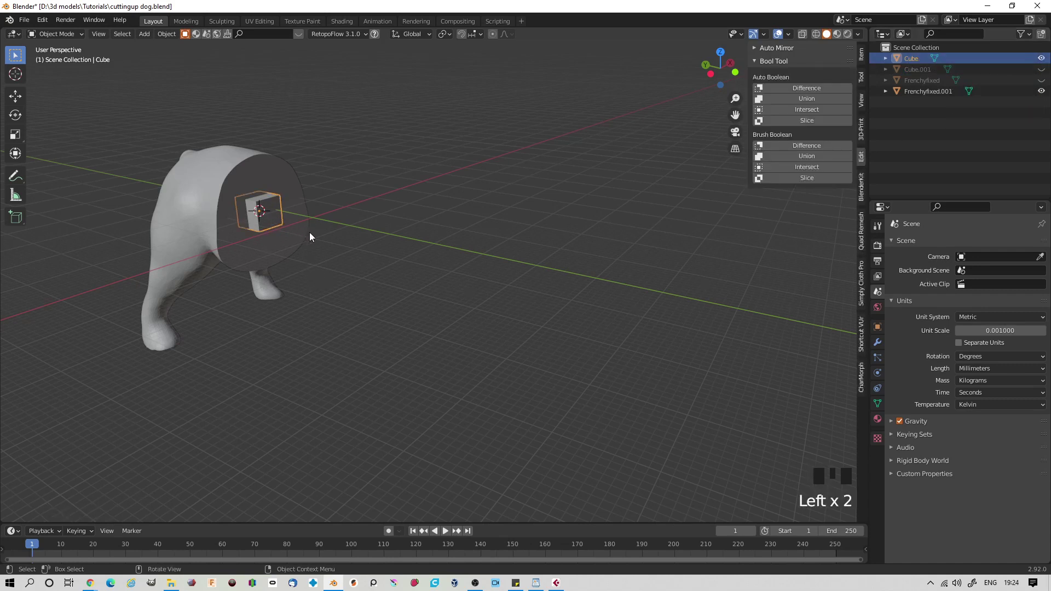
{"action": "left_click", "coordinate": [224, 214], "text": "shift"}
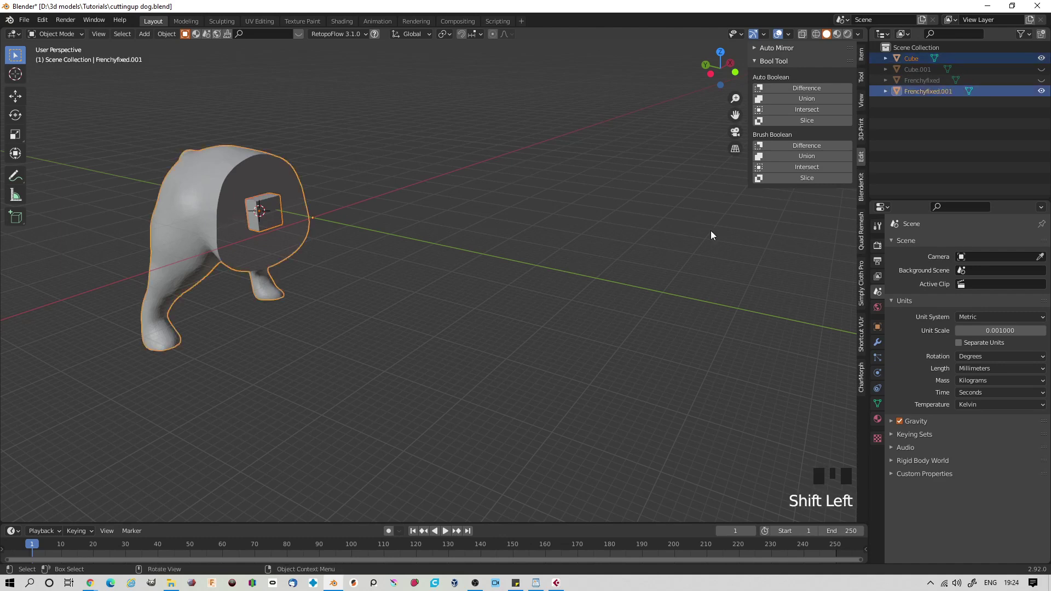
{"action": "left_click", "coordinate": [807, 98]}
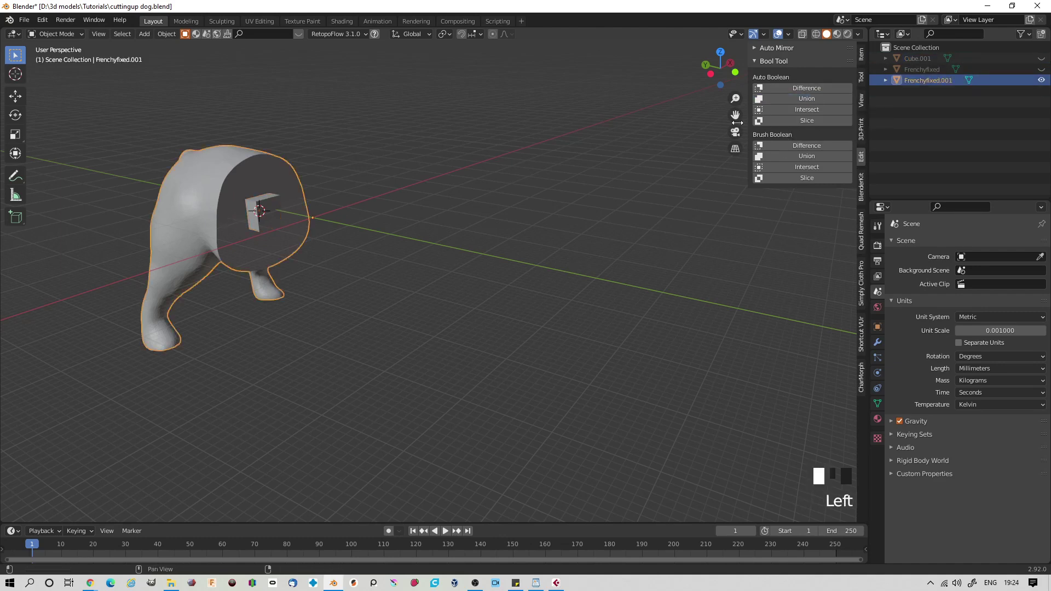
{"action": "left_click", "coordinate": [392, 347]}
{"action": "middle_click_drag", "start_coordinate": [396, 329], "coordinate": [428, 338]}
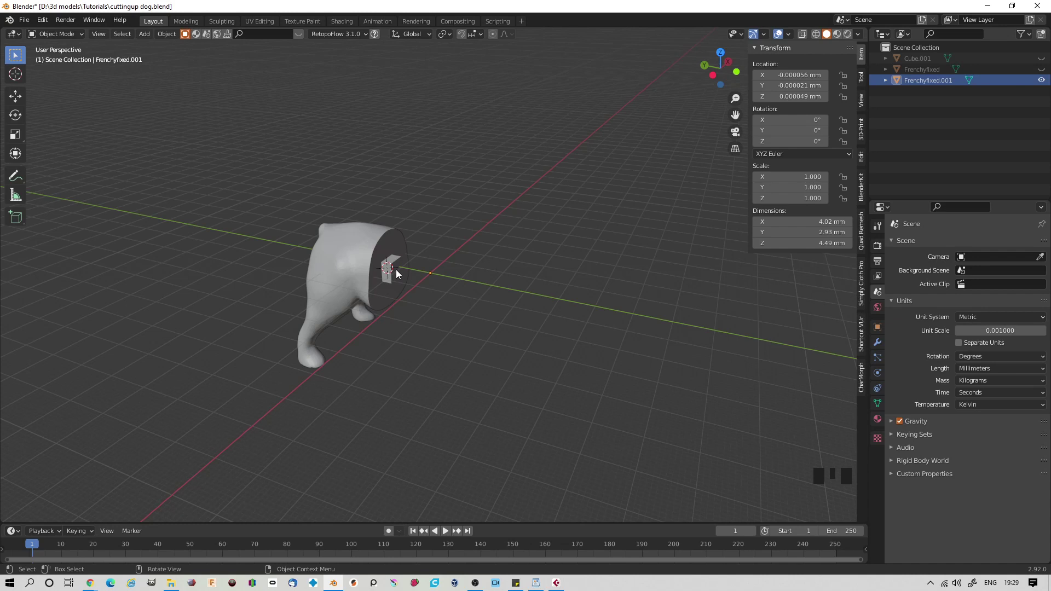
Show Frenchyfixed and Cube.001, hide Frenchyfixed.001, and orbit to the cut face
{"action": "left_click", "coordinate": [1042, 70]}
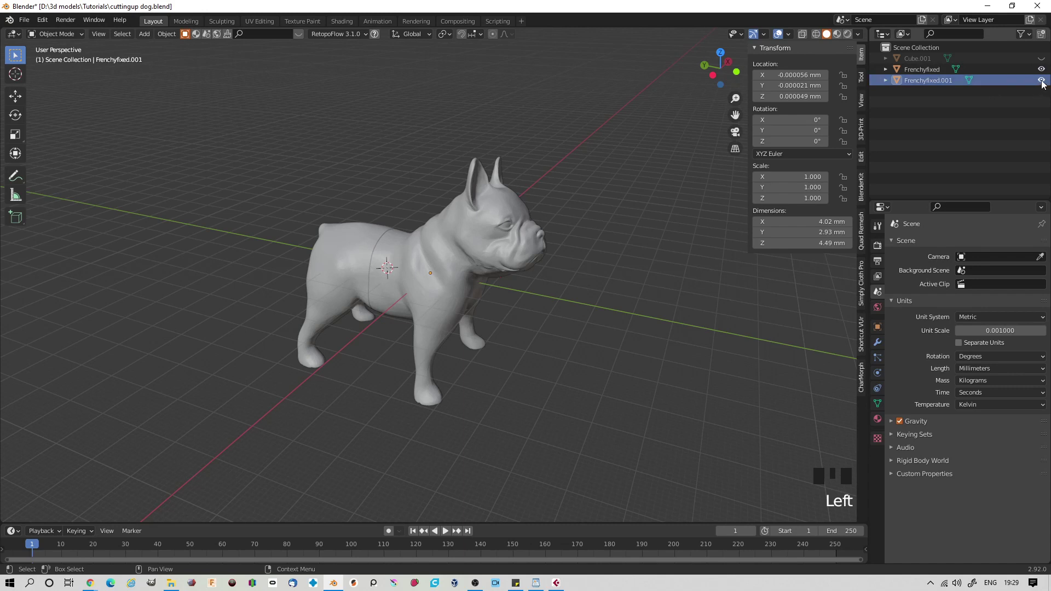
{"action": "left_click", "coordinate": [1042, 79]}
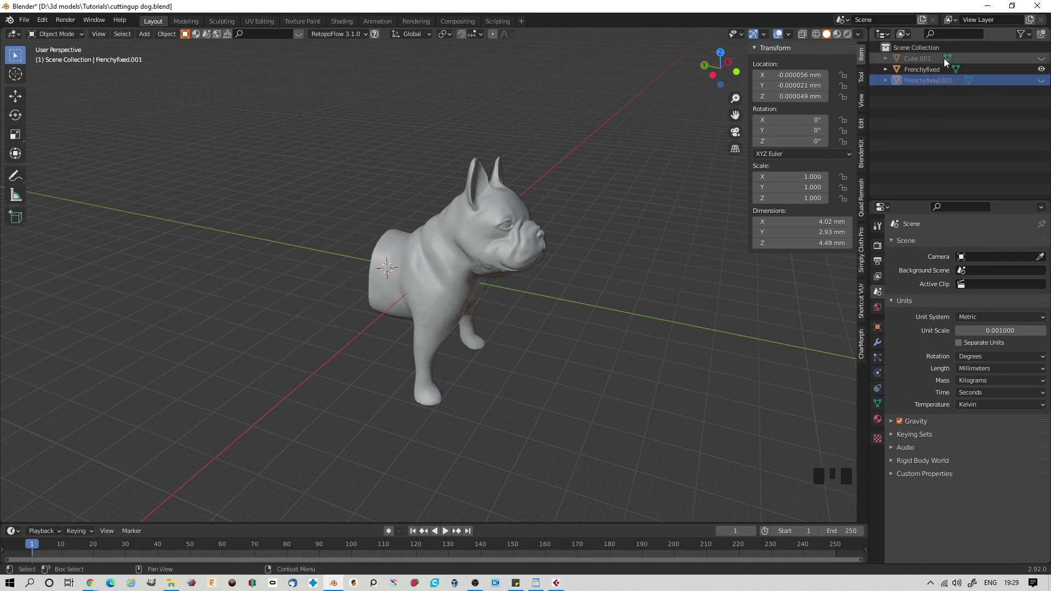
{"action": "left_click", "coordinate": [1042, 58]}
{"action": "middle_click_drag", "start_coordinate": [547, 262], "coordinate": [605, 258]}
{"action": "middle_click_drag", "start_coordinate": [597, 181], "coordinate": [482, 205], "text": "shift"}
Select Cube.001 and set its X, Y and Z dimensions to 0.8 mm in the Item tab
{"action": "scroll", "coordinate": [488, 203], "scroll_direction": "up", "scroll_amount": 3}
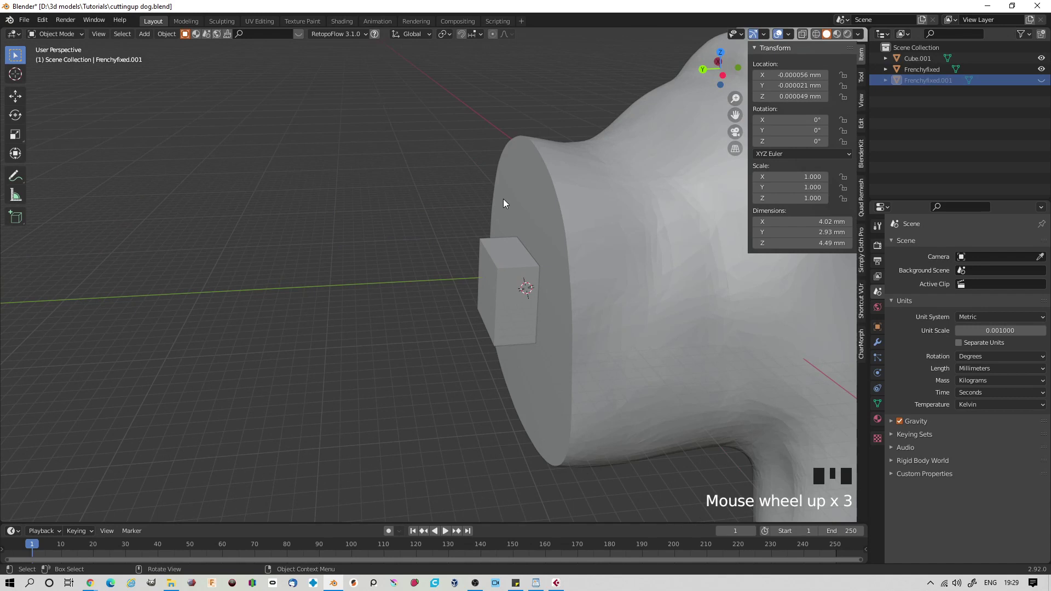
{"action": "left_click", "coordinate": [514, 281]}
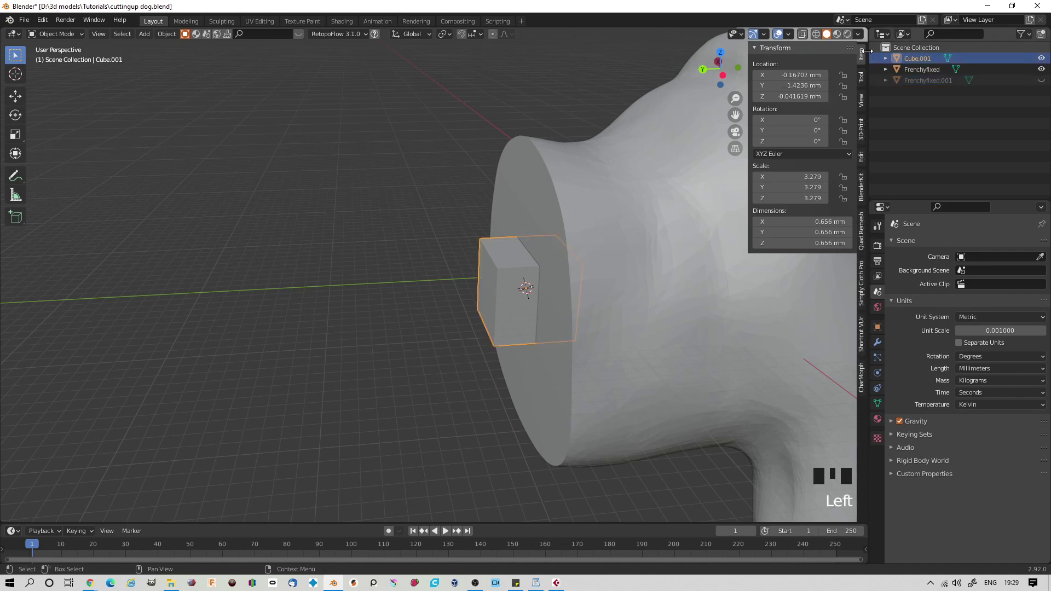
{"action": "left_click", "coordinate": [909, 58]}
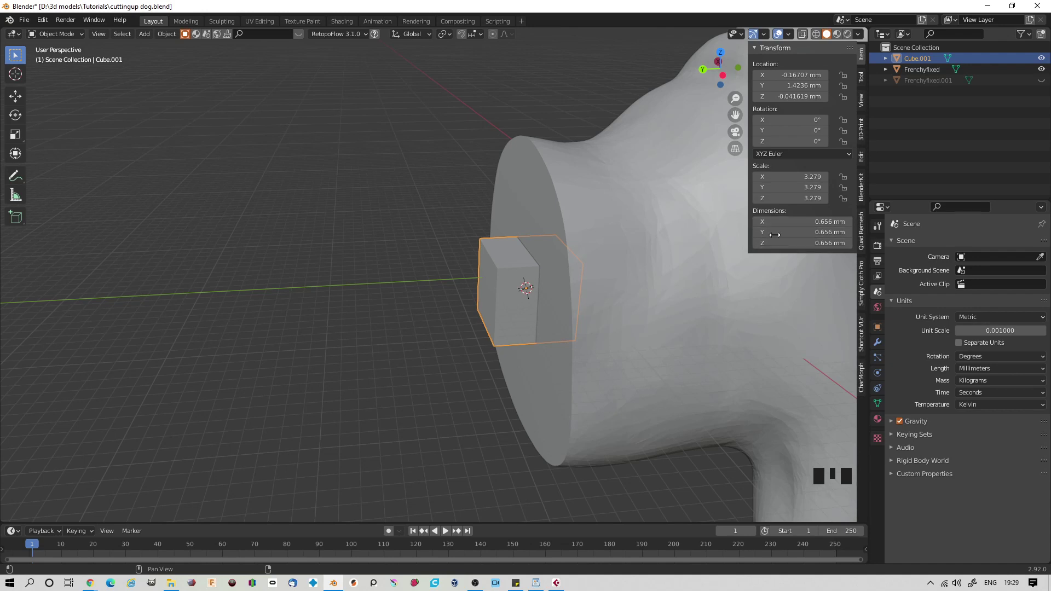
{"action": "left_click", "coordinate": [806, 226]}
{"action": "left_click", "coordinate": [780, 221]}
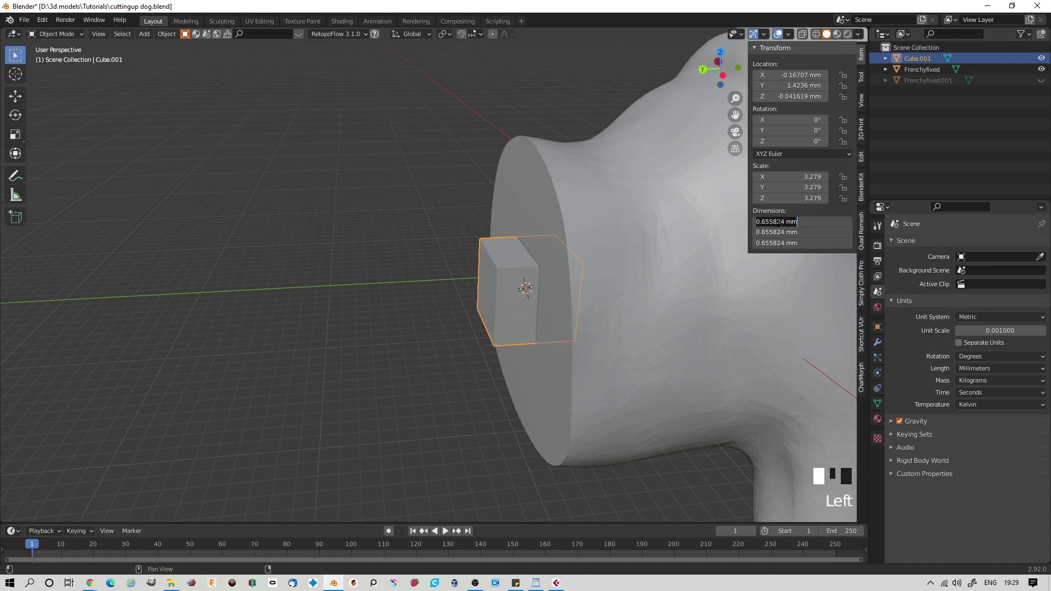
{"action": "key", "text": "BackSpace"}
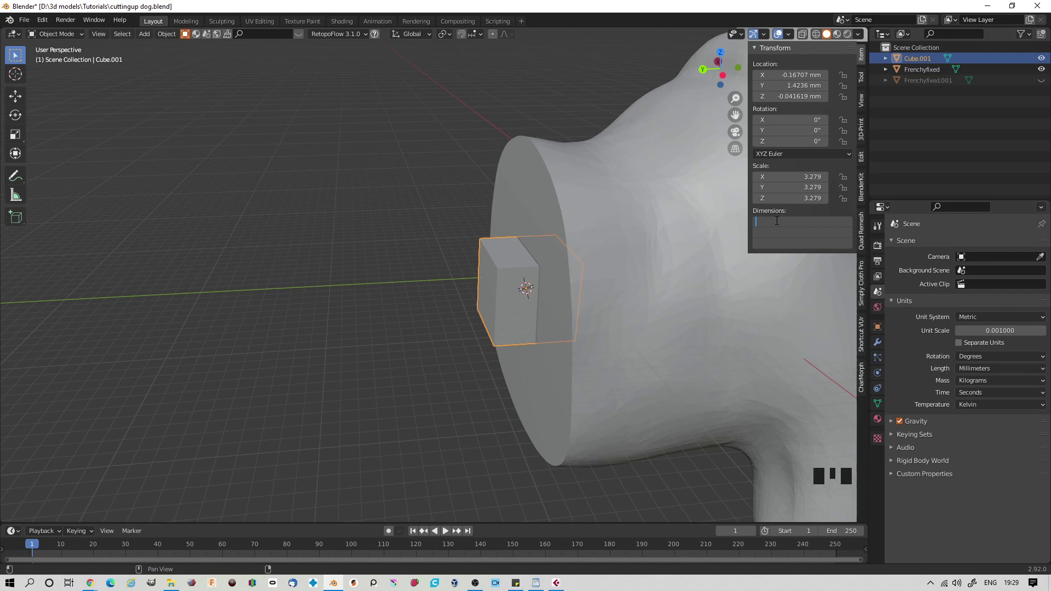
{"action": "type", "text": "0.8"}
{"action": "key", "text": "Return"}
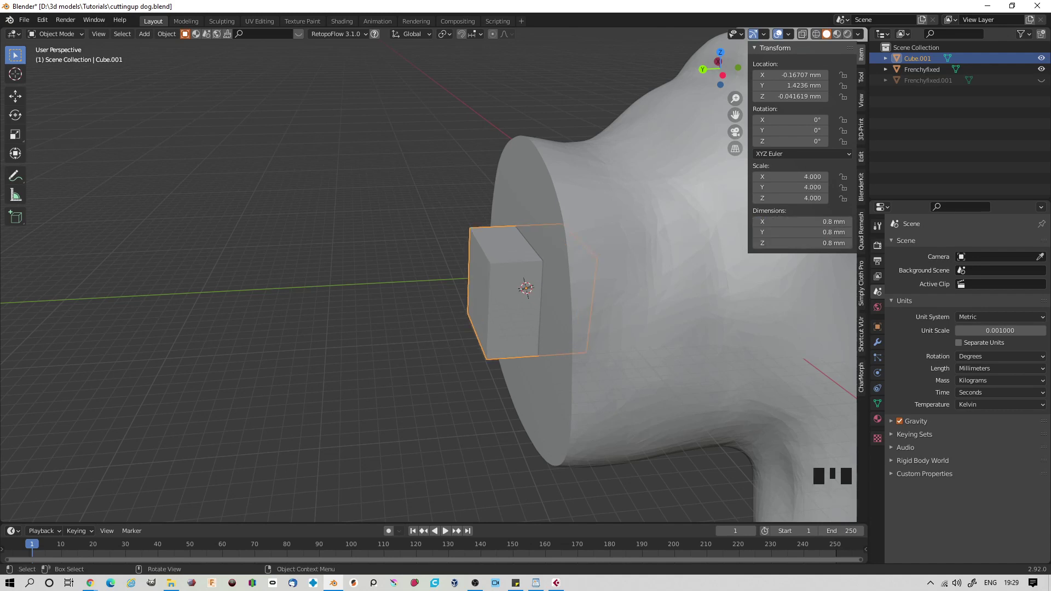
{"action": "scroll", "coordinate": [368, 434], "scroll_direction": "down", "scroll_amount": 3}
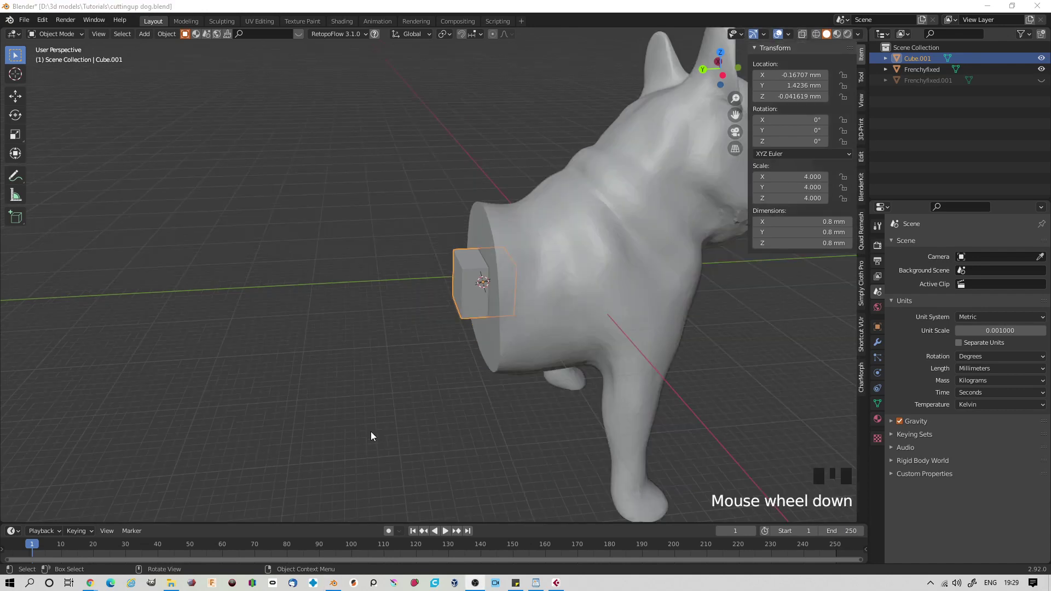
Subtract Cube.001 from Frenchyfixed with an Auto Boolean Difference, leaving a square socket
{"action": "left_click", "coordinate": [861, 157]}
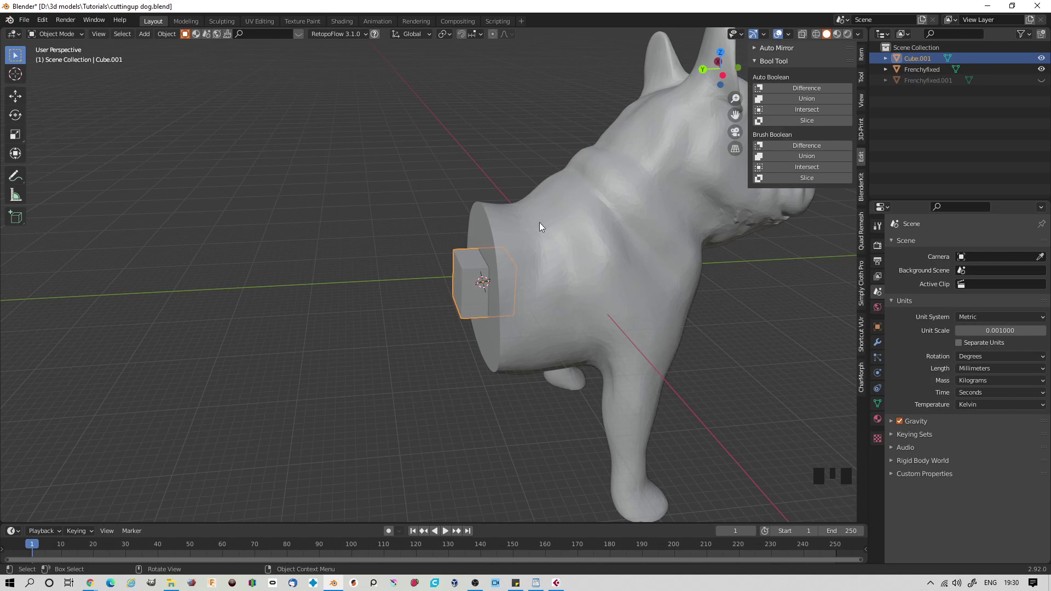
{"action": "left_click", "coordinate": [632, 266], "text": "shift"}
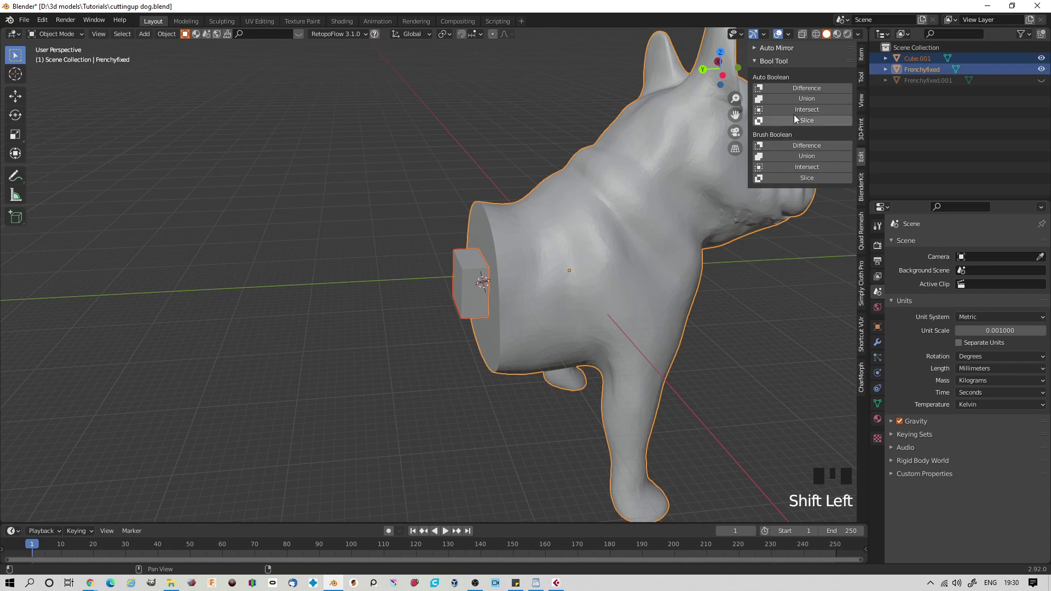
{"action": "left_click", "coordinate": [802, 89]}
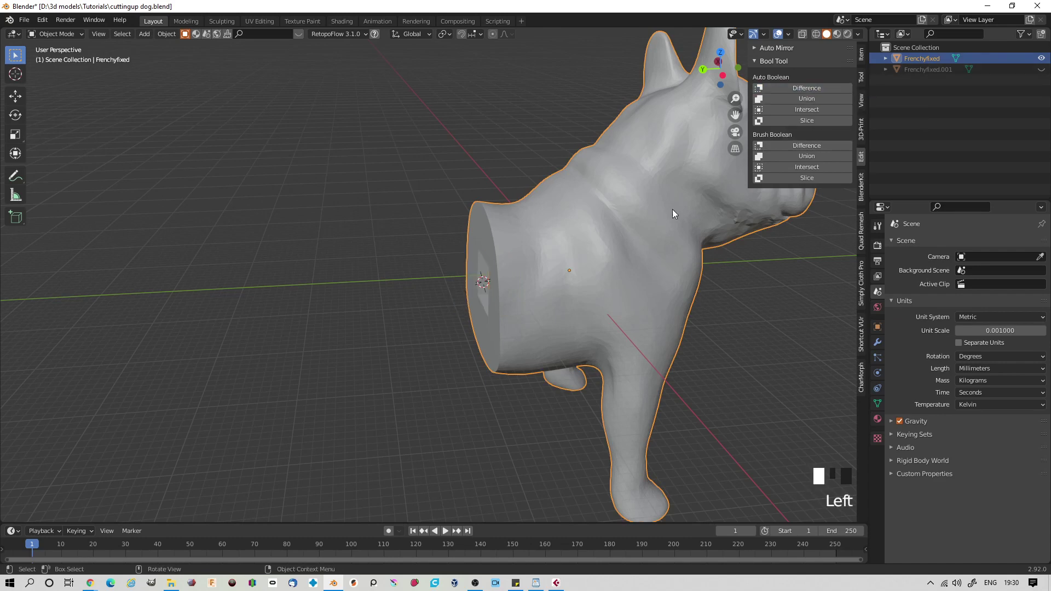
{"action": "middle_click_drag", "start_coordinate": [652, 316], "coordinate": [669, 319]}
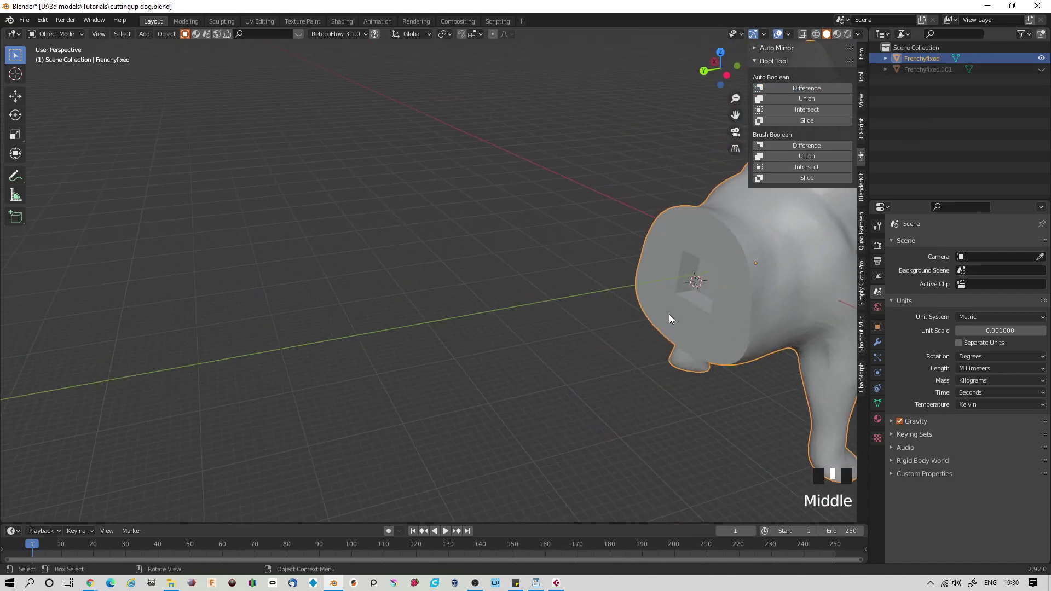
Unhide Frenchyfixed.001 and hide Frenchyfixed so only the pegged rear half is visible
{"action": "left_click", "coordinate": [1042, 70]}
{"action": "middle_click_drag", "start_coordinate": [681, 326], "coordinate": [659, 322]}
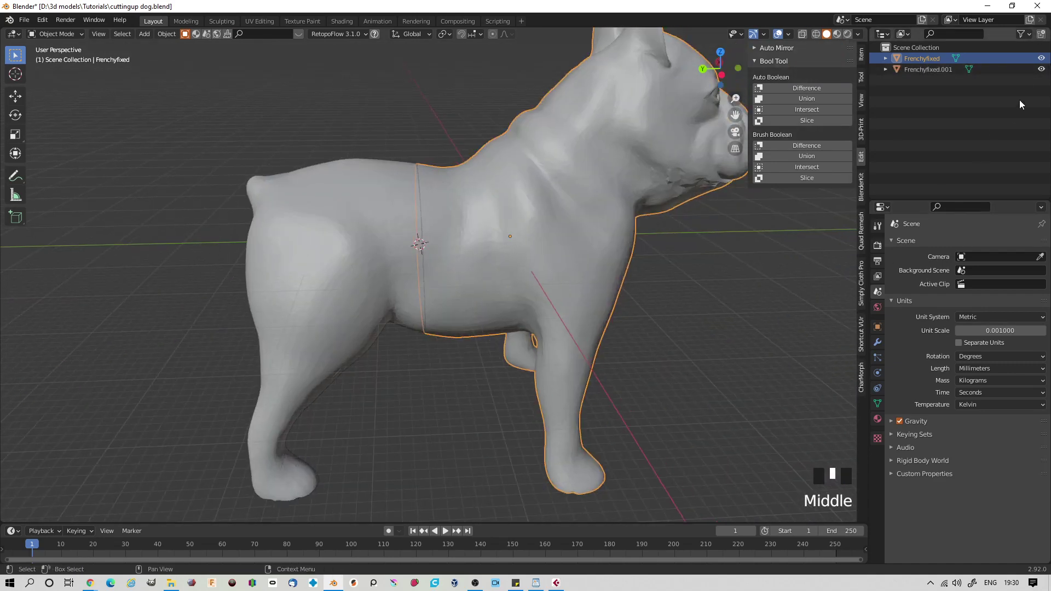
{"action": "left_click", "coordinate": [1043, 59]}
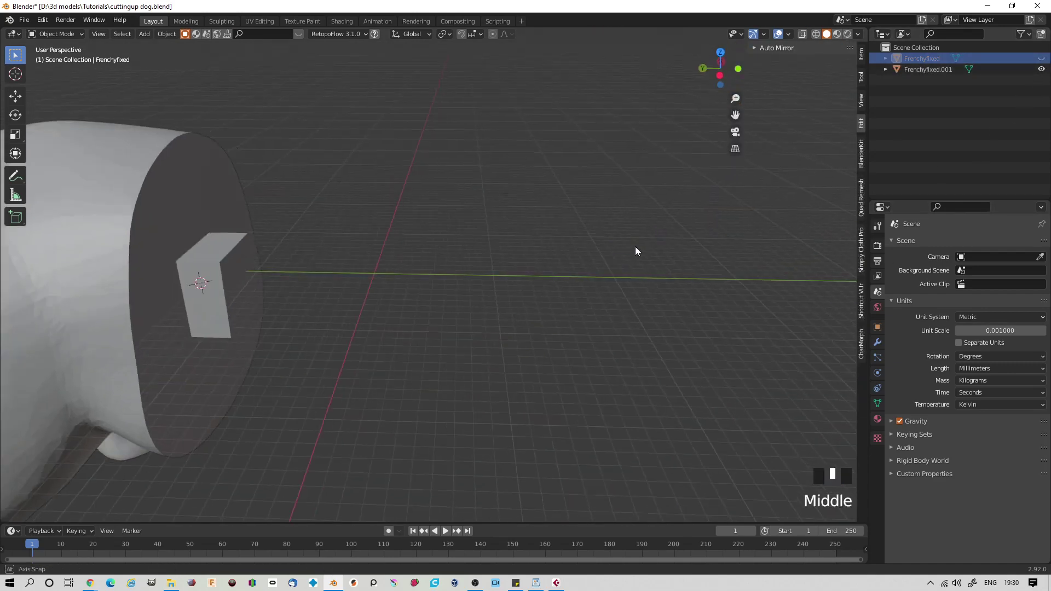